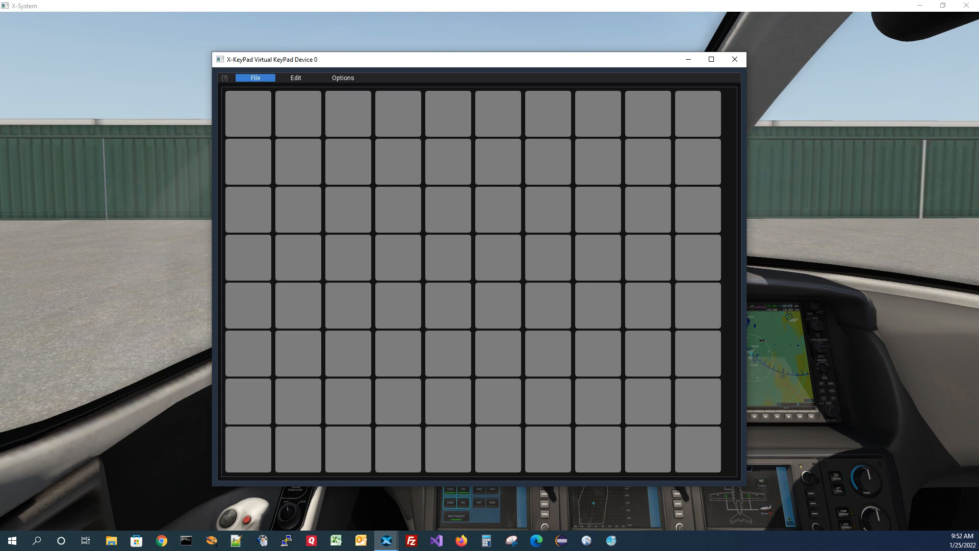
Create a new blank keypad configuration and view the list of active configurations
left_click(256, 78)
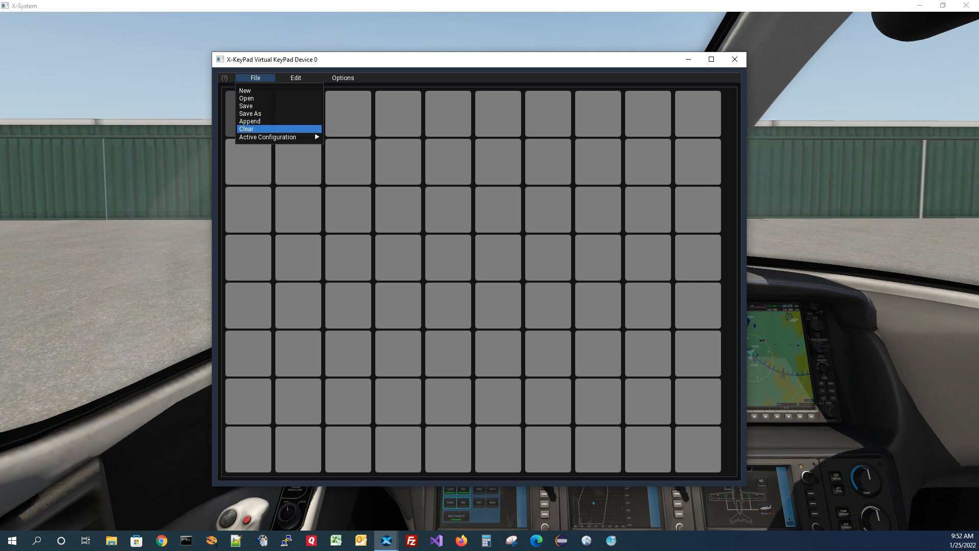
mouse_move(268, 137)
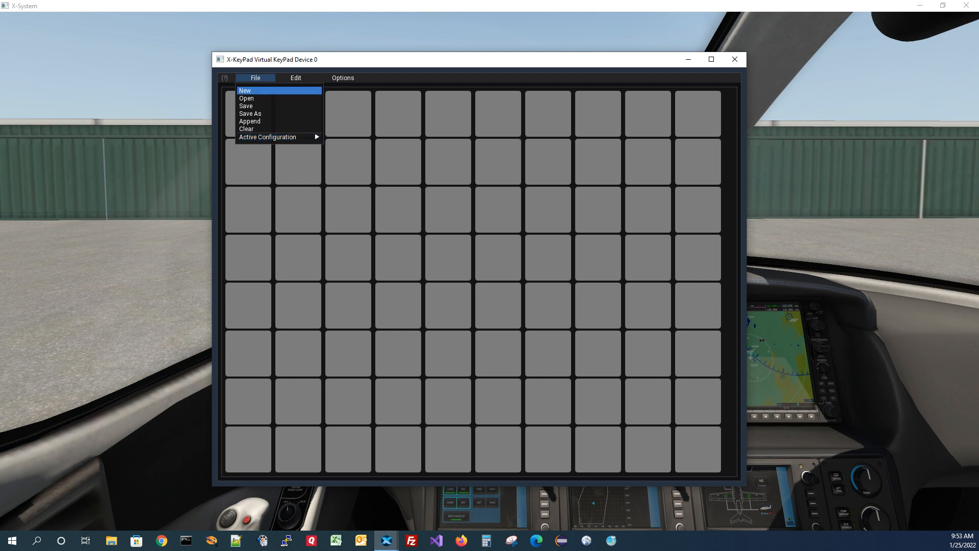
left_click(245, 90)
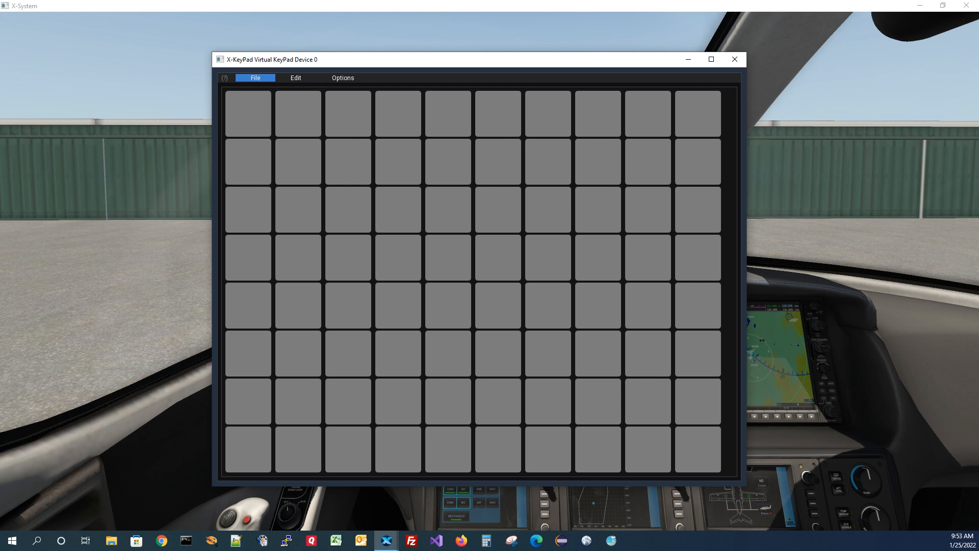
left_click(255, 78)
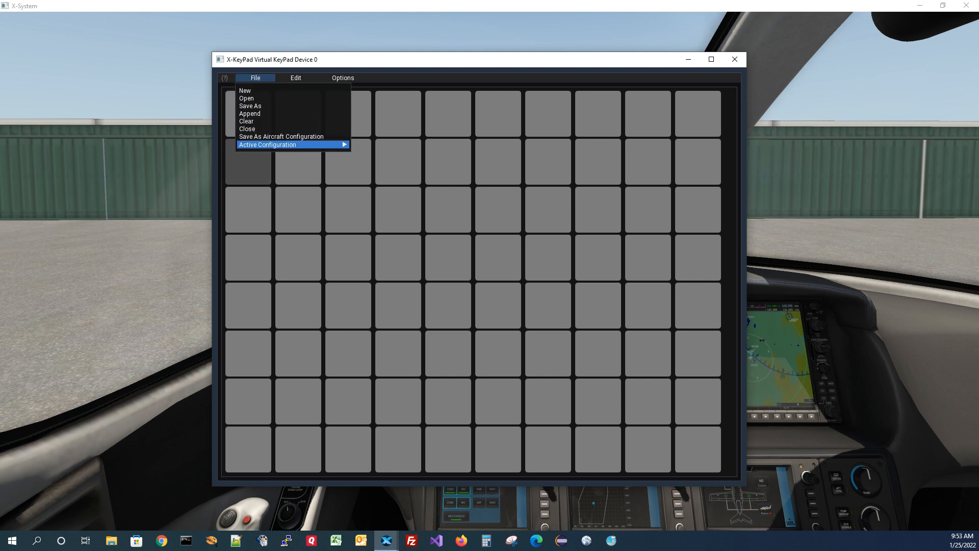
mouse_move(298, 144)
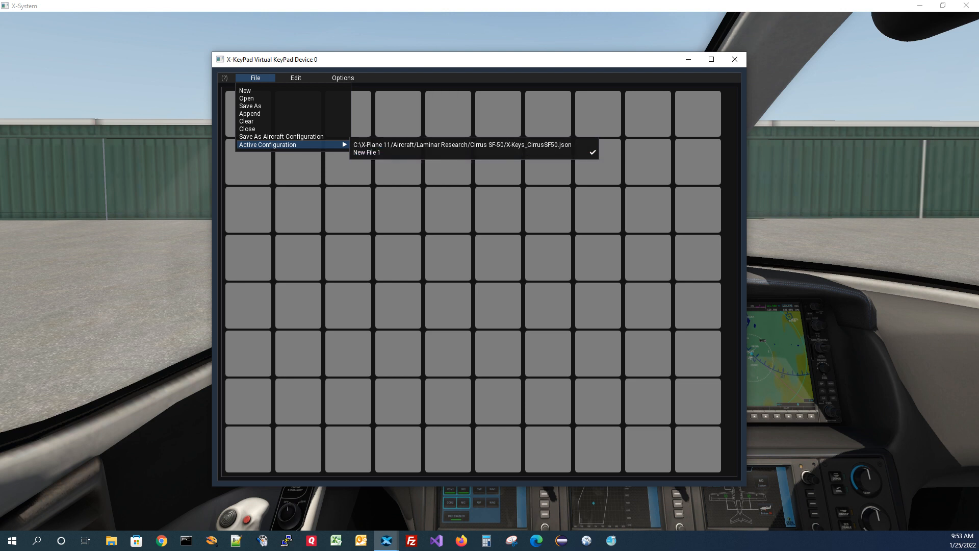
left_click(388, 78)
Close the new blank keypad configuration
mouse_move(226, 77)
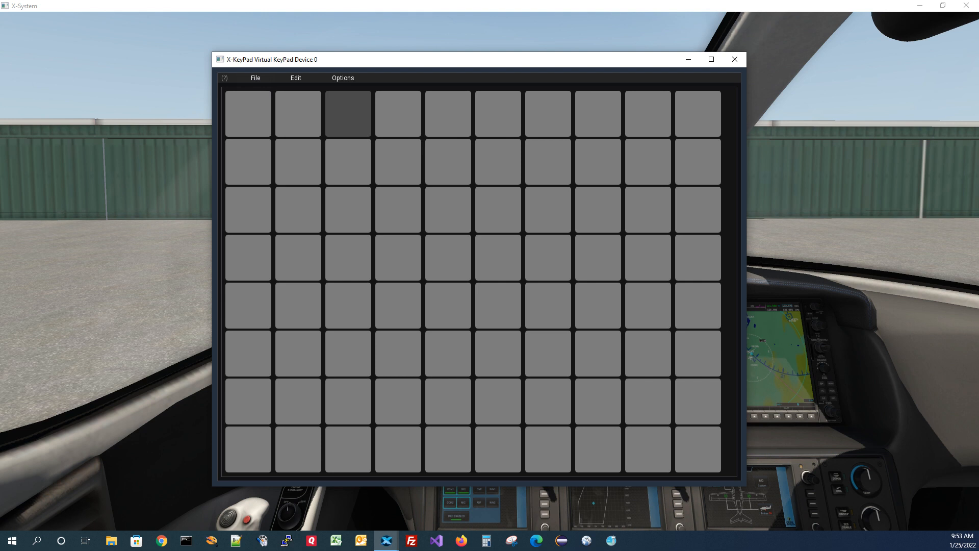
left_click(255, 78)
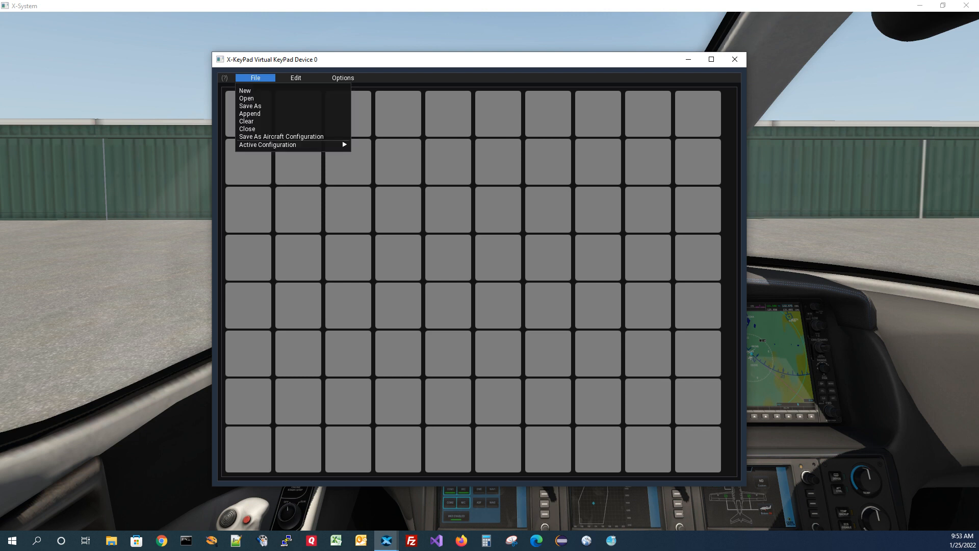
left_click(247, 128)
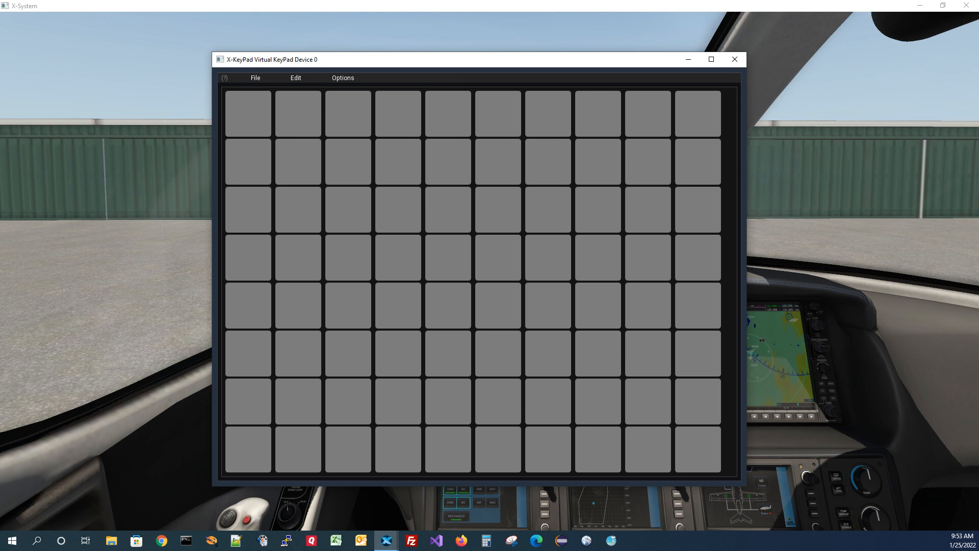
Open X-Keys_Cessna_172SP.json from the Aircraft/Laminar Research/Cessna 172SP folder
left_click(255, 78)
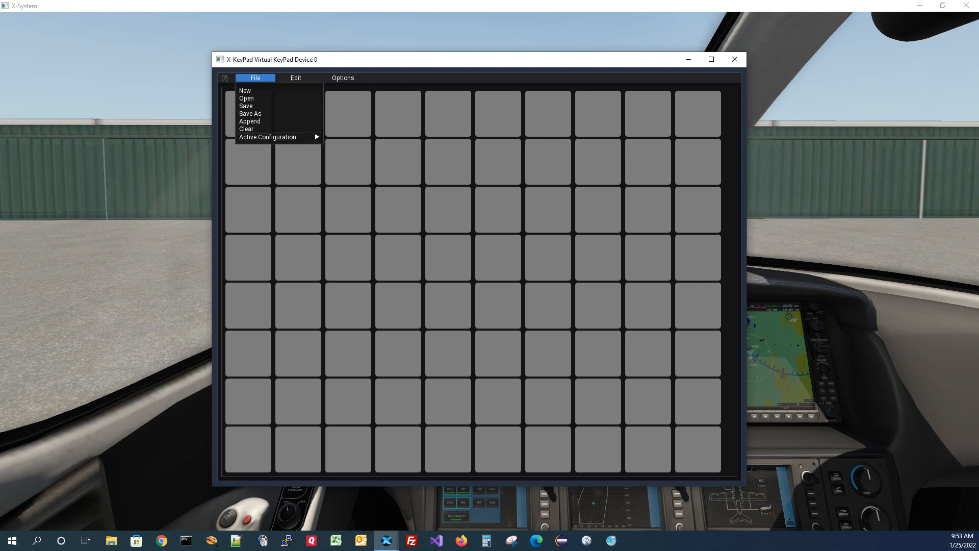
left_click(248, 98)
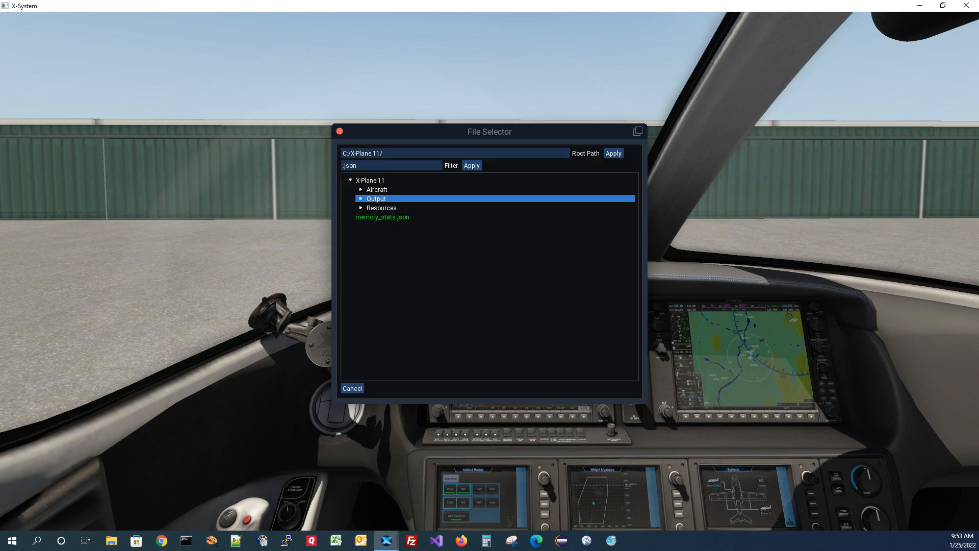
left_click(377, 190)
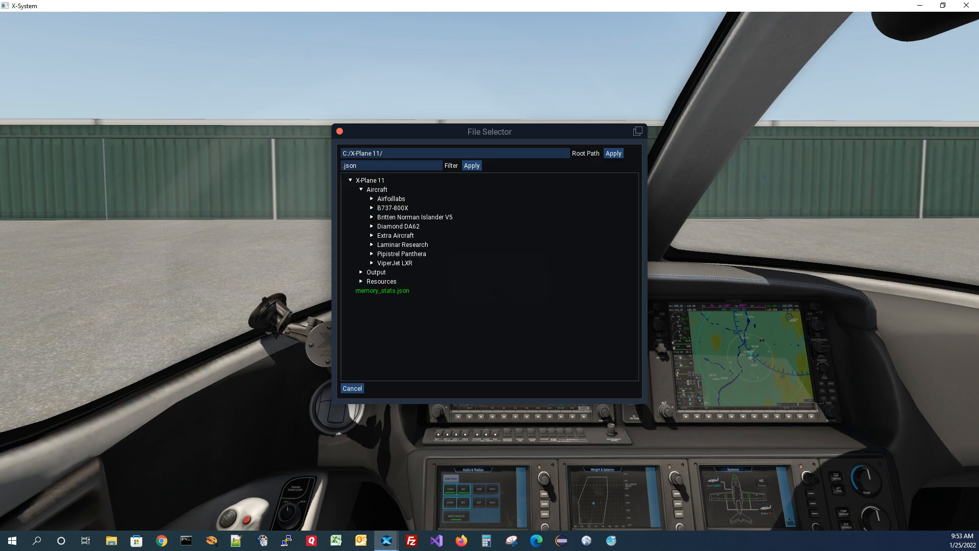
left_click(383, 245)
left_click(395, 264)
left_click(425, 272)
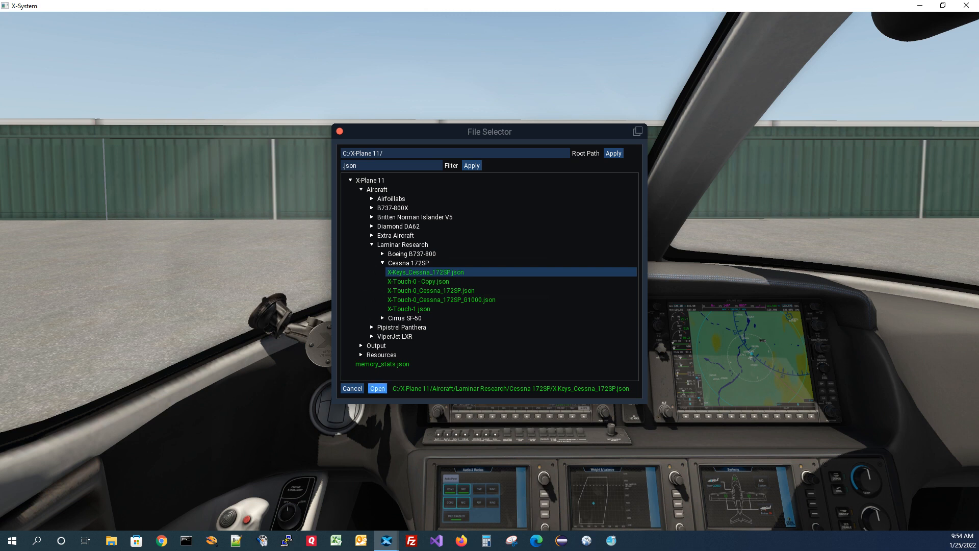
left_click(377, 388)
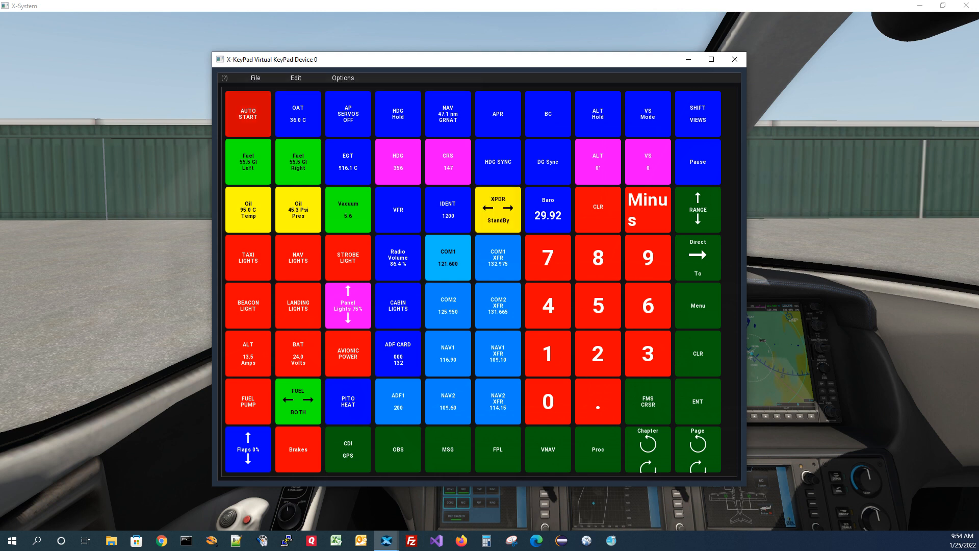
Switch the active configuration to X-Keys_CirrusSF50.json and back to X-Keys_Cessna_172SP.json
left_click(255, 77)
mouse_move(275, 152)
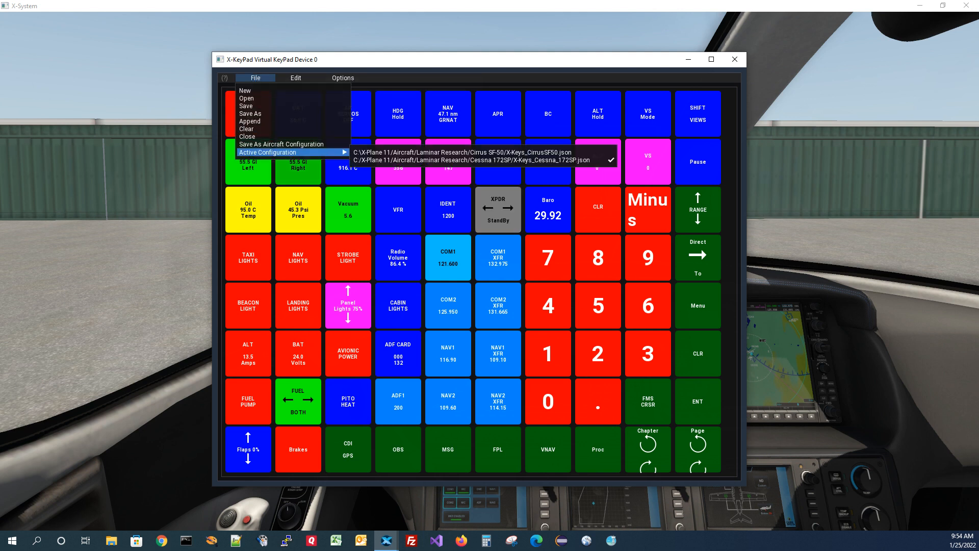
left_click(398, 152)
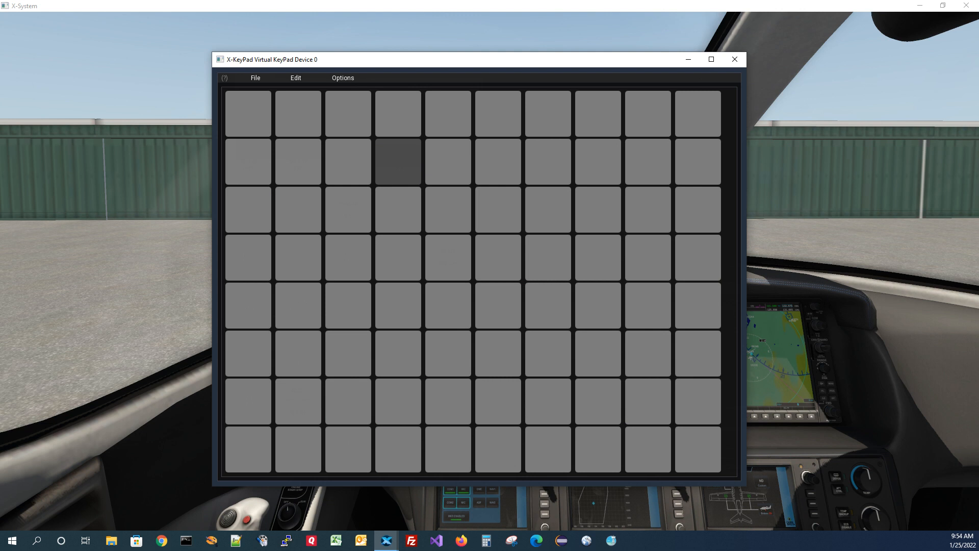
left_click(255, 78)
mouse_move(278, 137)
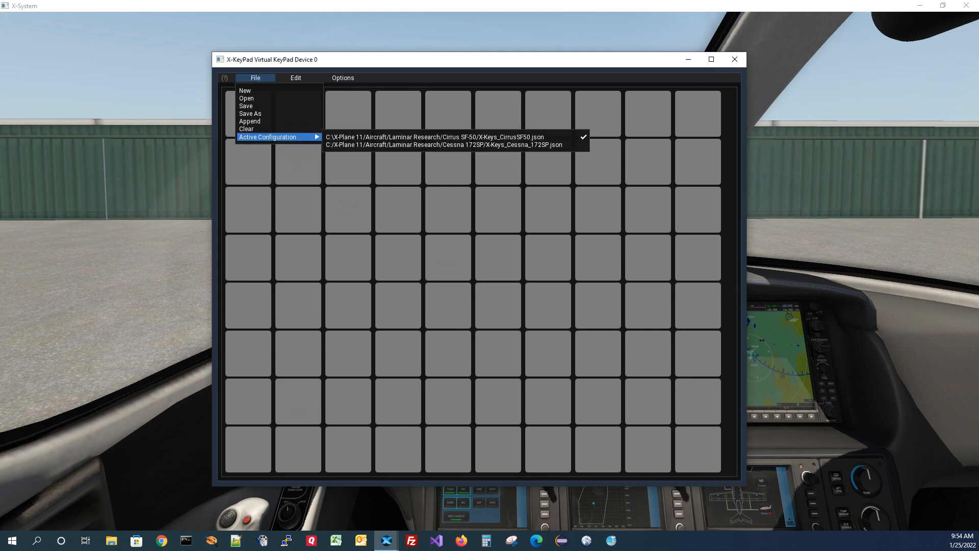
left_click(349, 145)
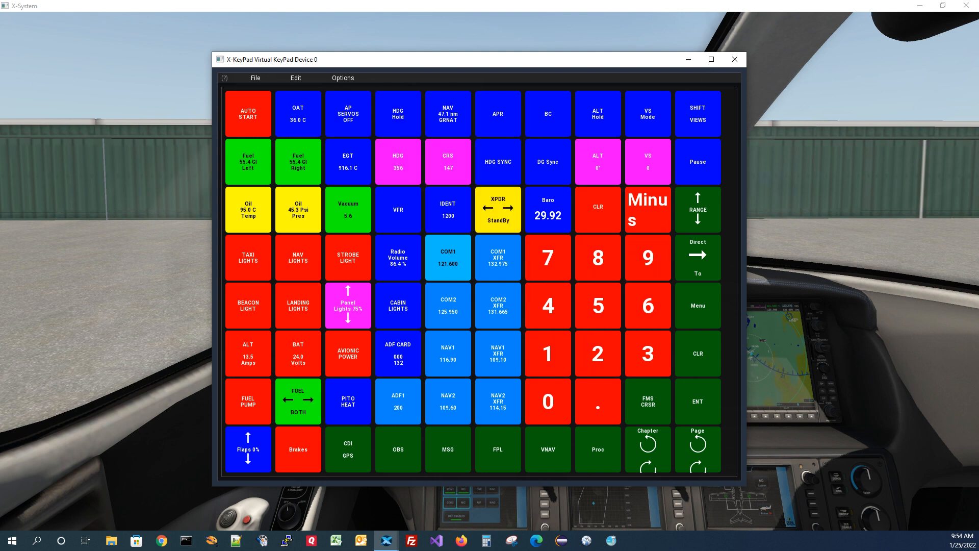
Enable Copy / Paste Mode and copy the number keys 0 to 9, the decimal point, CLR and Minus keys
left_click(295, 78)
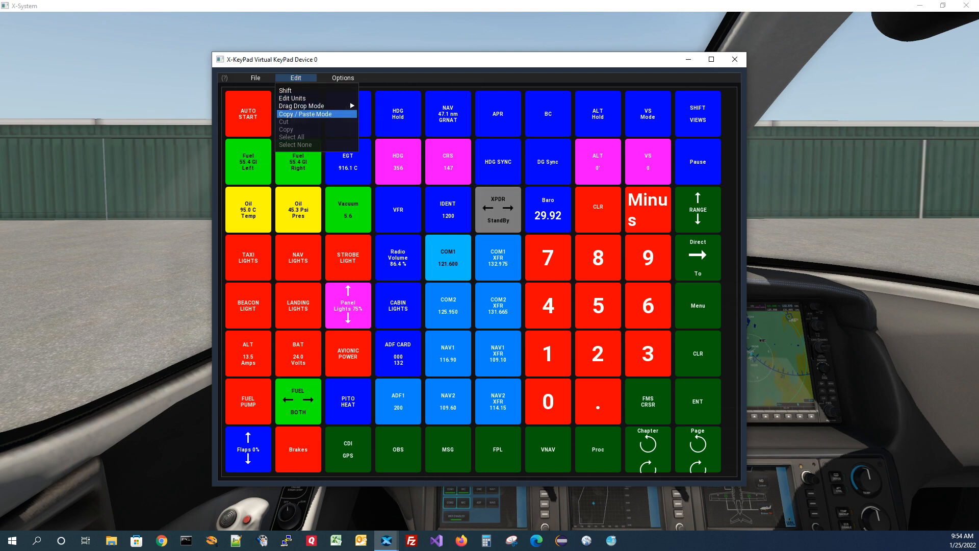
left_click(304, 114)
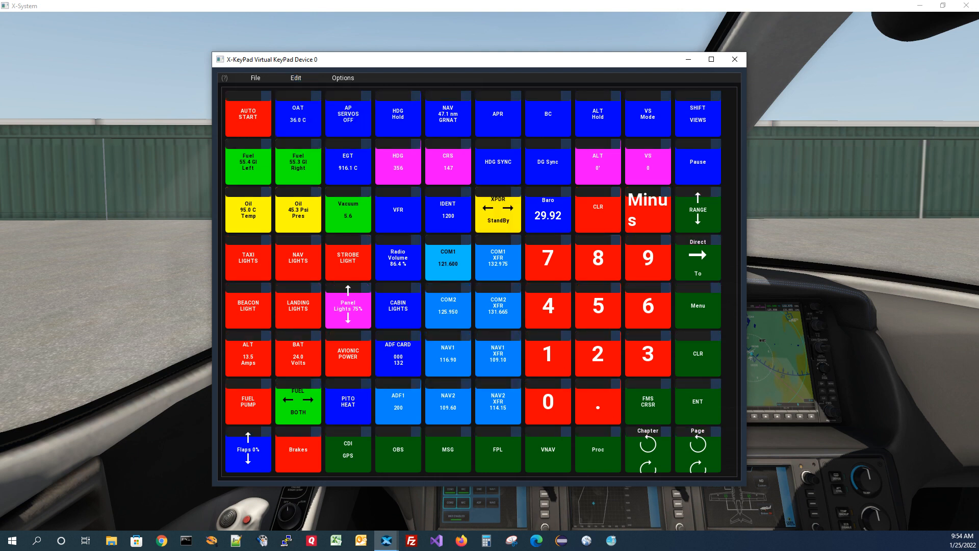
left_click(566, 239)
left_click(566, 287)
left_click(565, 335)
left_click(565, 383)
left_click(616, 383)
left_click(615, 336)
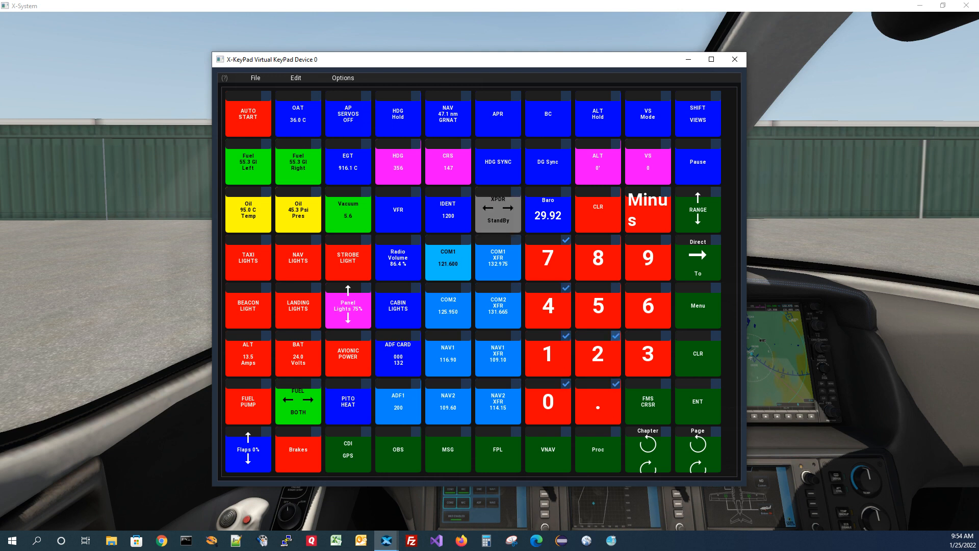
left_click(616, 288)
left_click(616, 240)
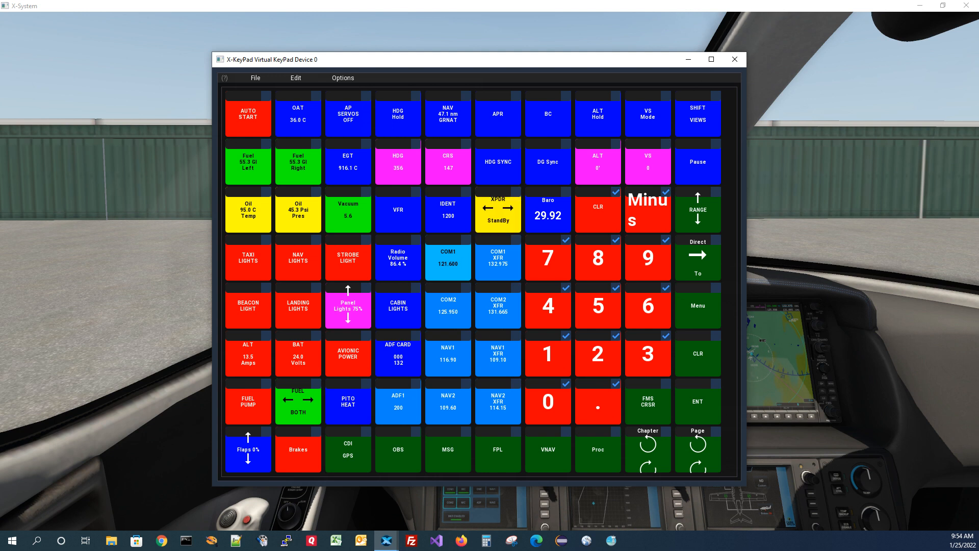
left_click(295, 78)
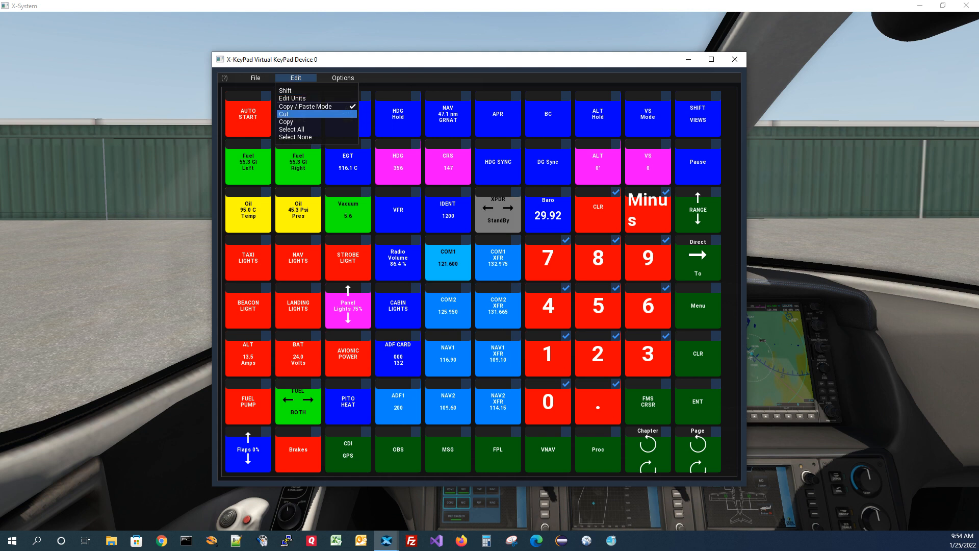
left_click(288, 121)
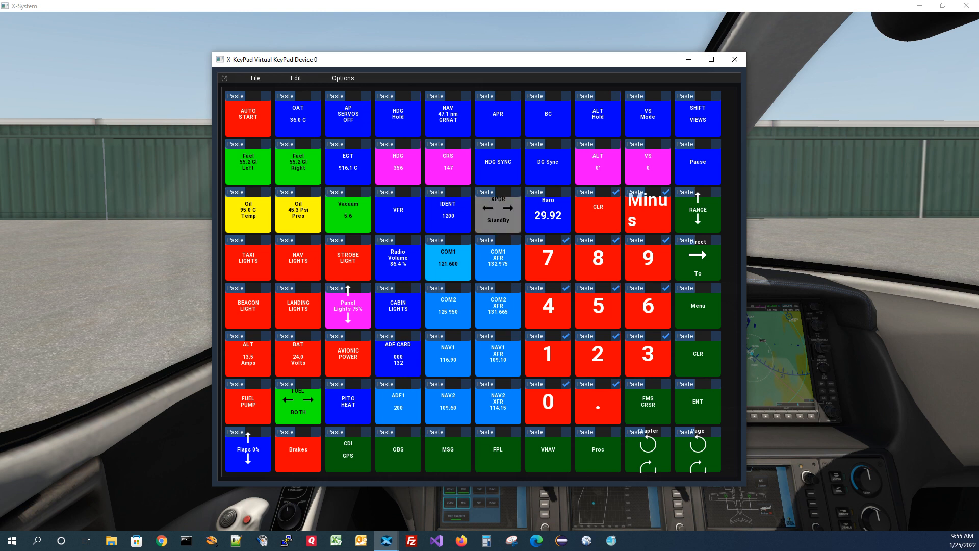
Make the Cirrus SF-50 file X-Keys_CirrusSF50.json the active configuration
left_click(256, 78)
mouse_move(286, 152)
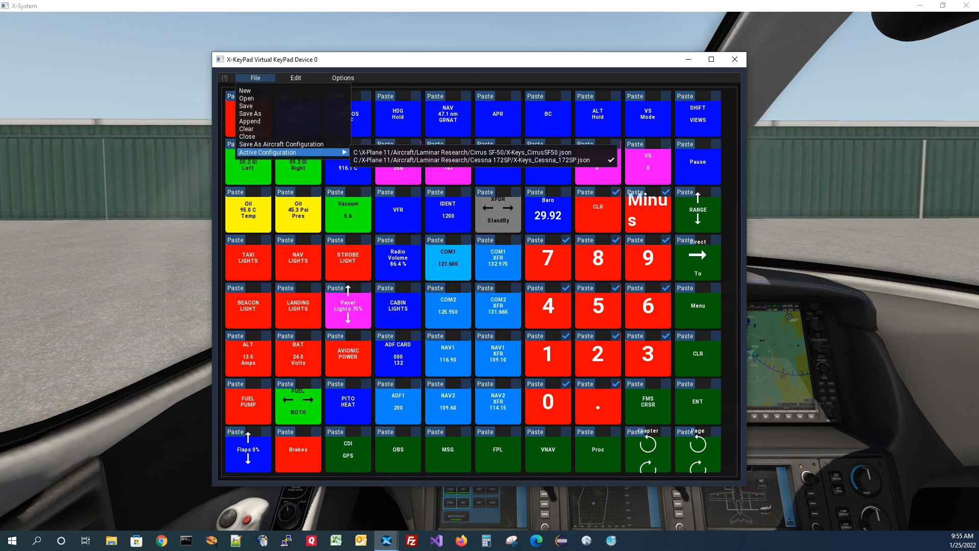
left_click(462, 152)
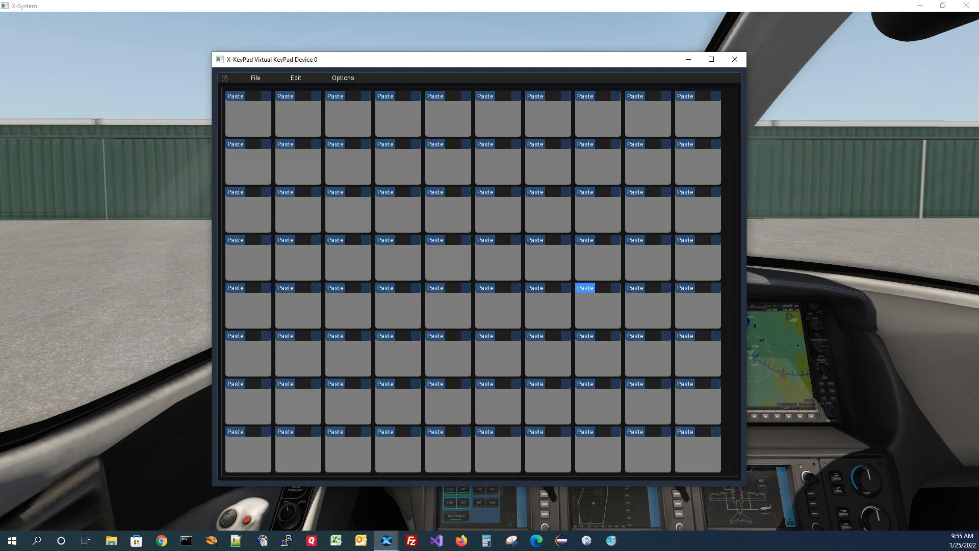
Paste the copied keys at row 5, column 8 and at row 3, column 2, and clear the whole keypad
left_click(585, 287)
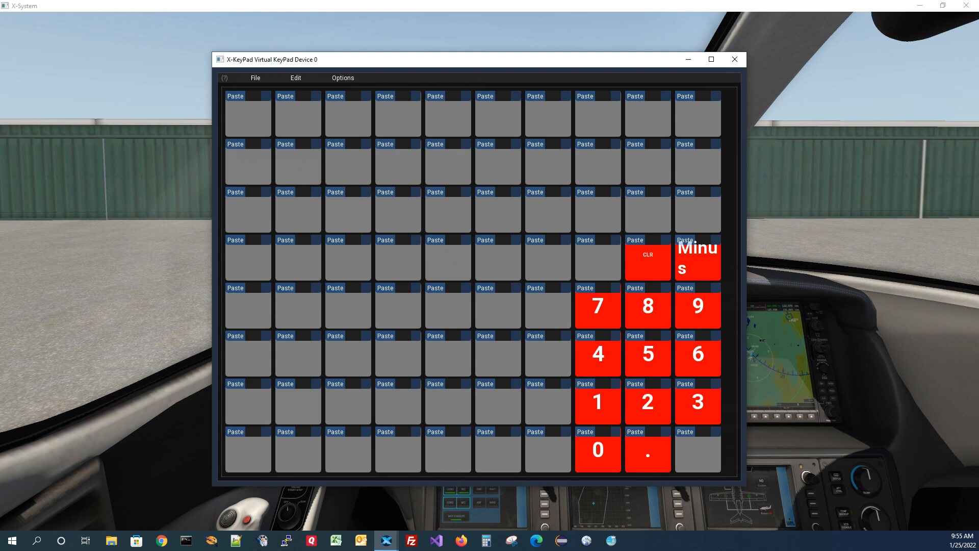
left_click(285, 192)
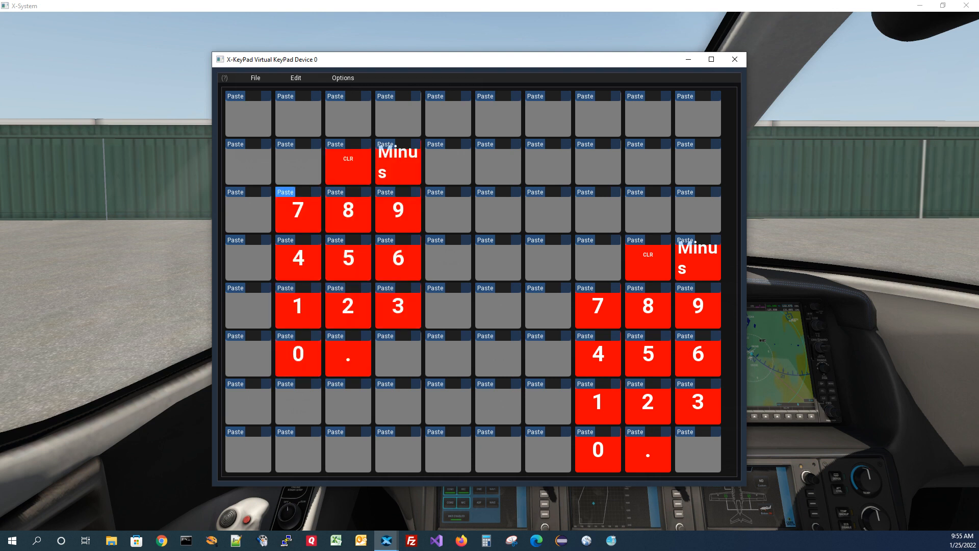
left_click(255, 77)
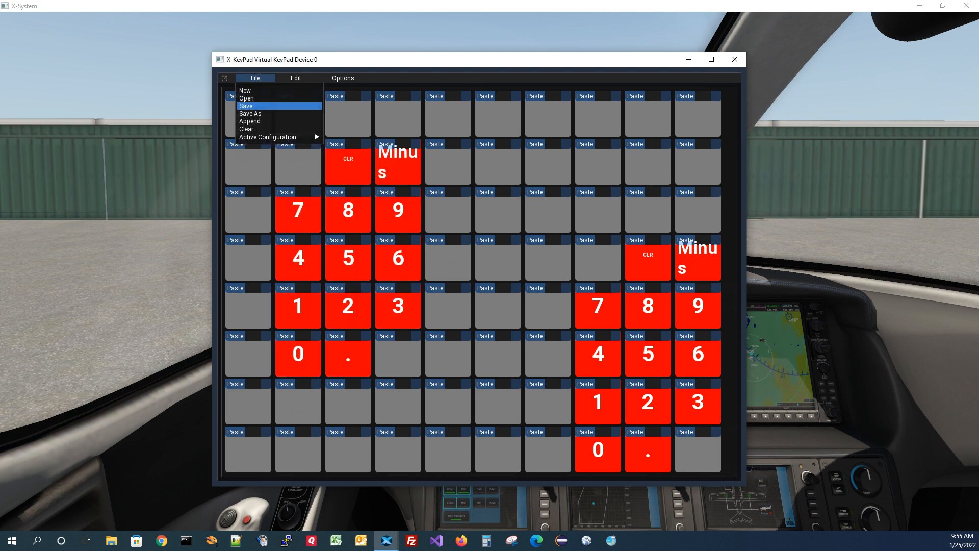
left_click(246, 129)
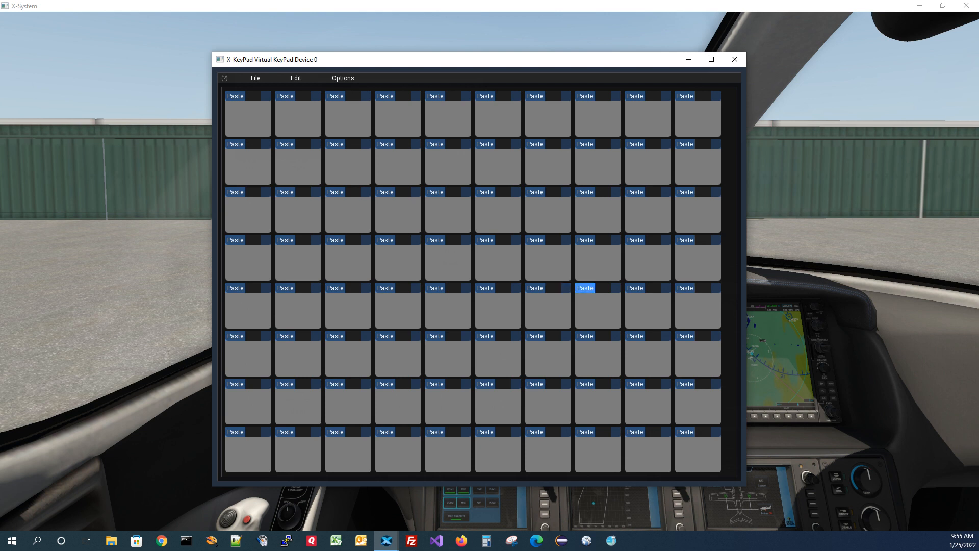
Paste the copied number pad with its 7 key at row 5, column 8, and turn off Copy / Paste Mode
left_click(585, 288)
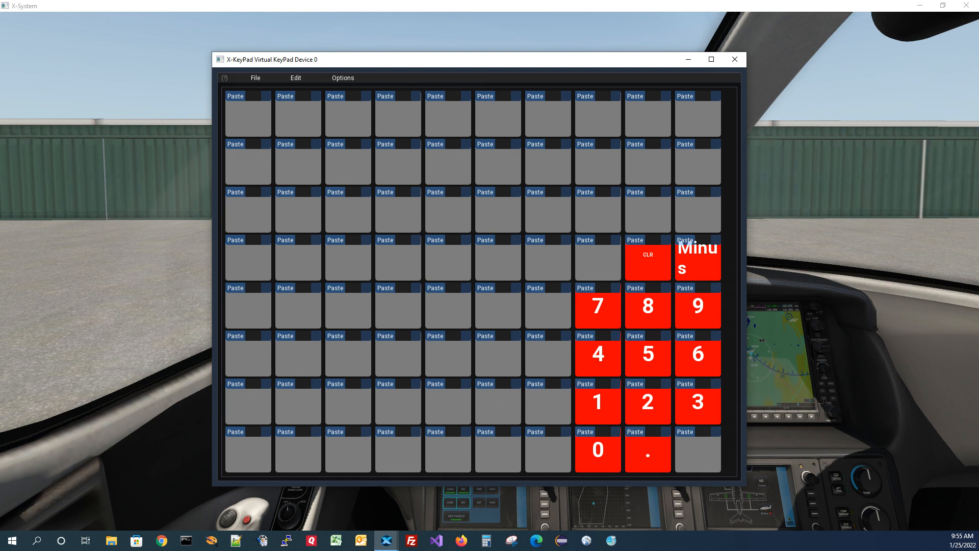
left_click(295, 78)
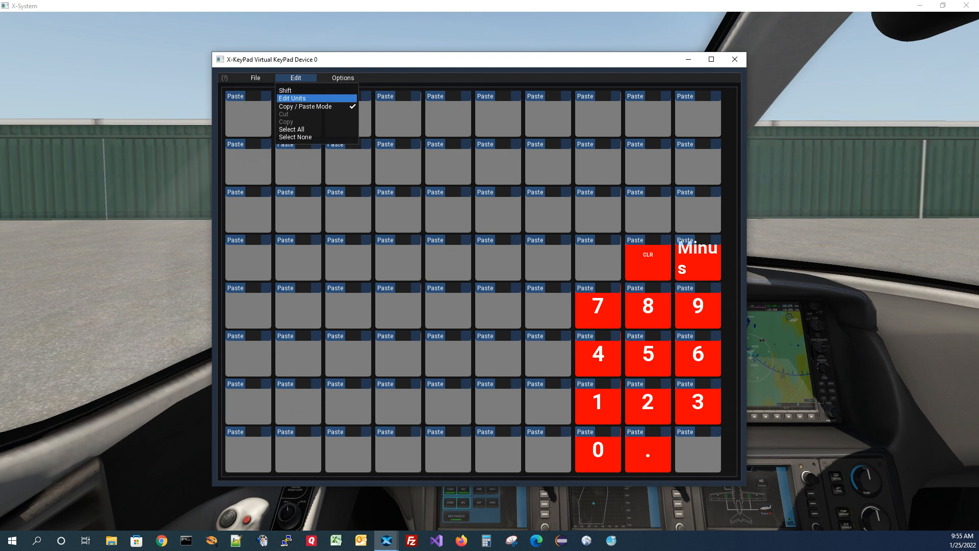
left_click(305, 107)
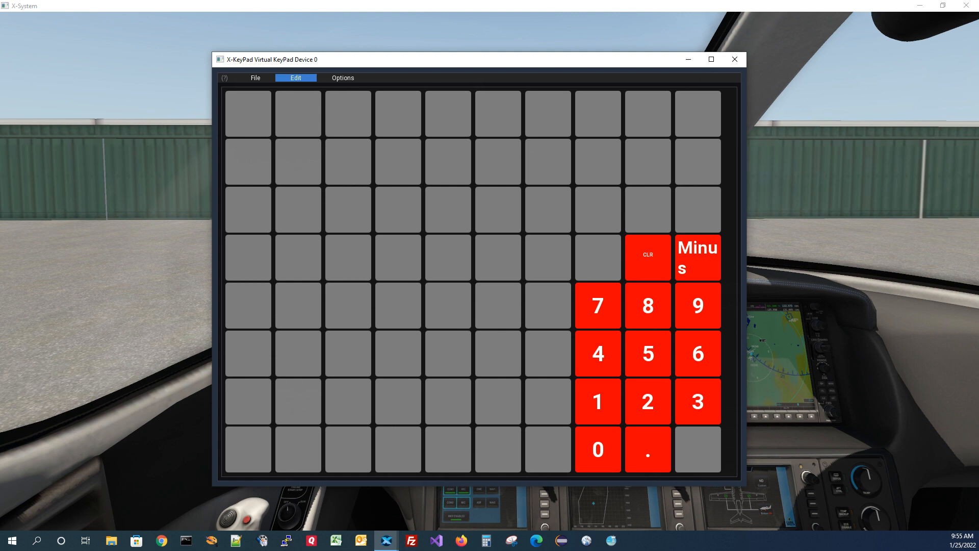
Set Drag Drop Mode to Move and move the Minus key to the empty Key 79 position beside the decimal point
left_click(296, 78)
mouse_move(306, 106)
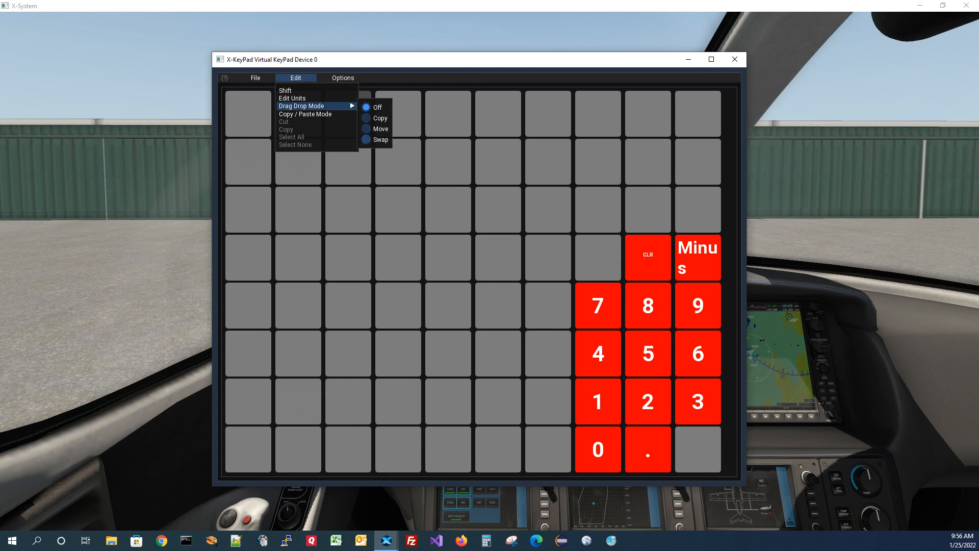
left_click(378, 128)
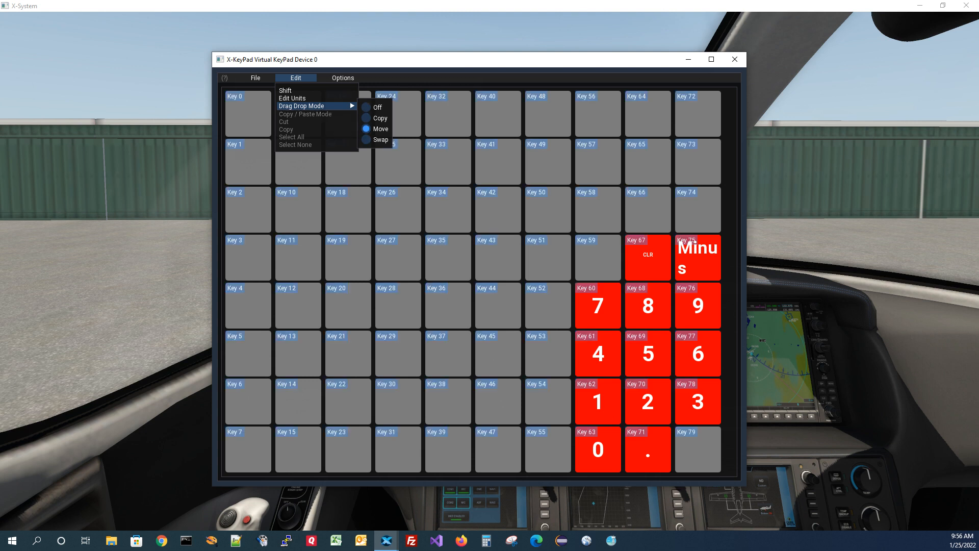
left_click(687, 241)
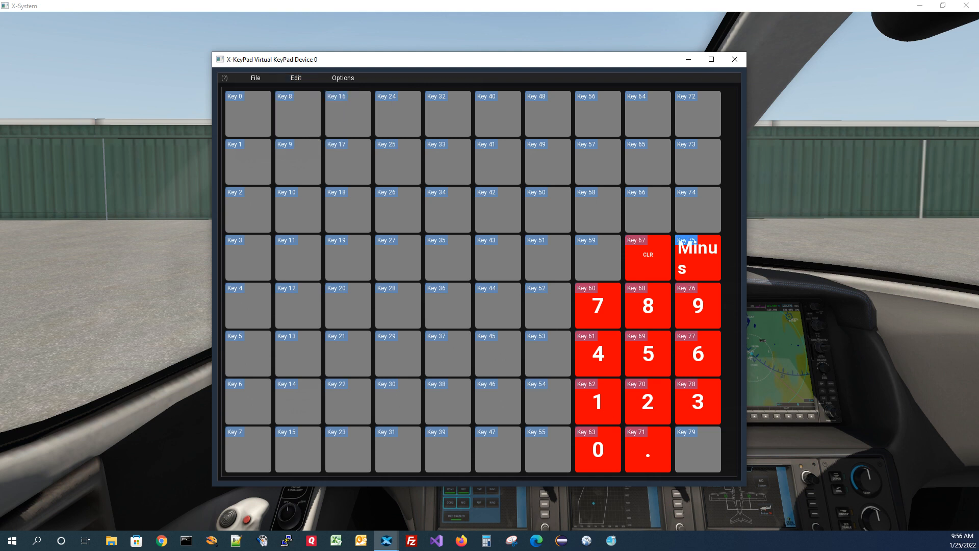
left_click_drag(688, 241, 686, 439)
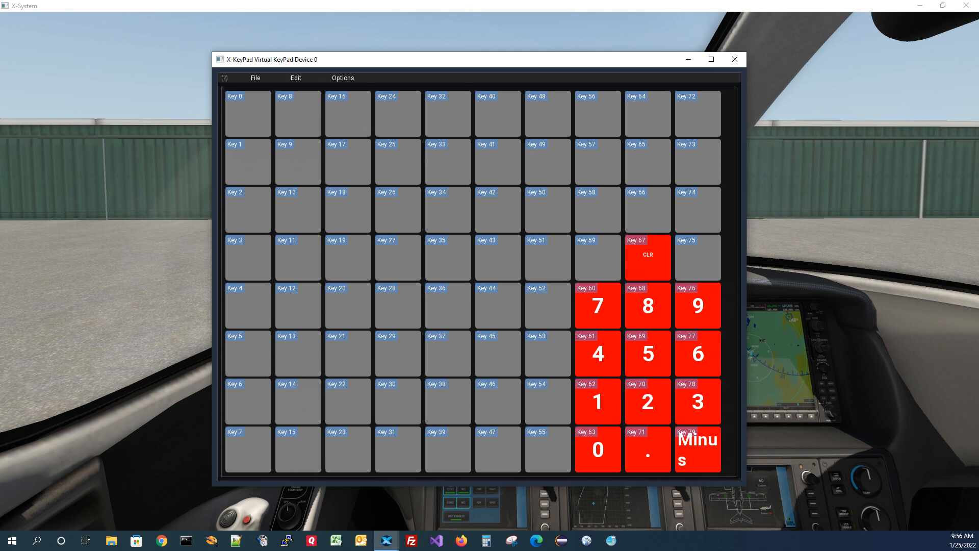
Set Drag Drop Mode to Swap and exchange the decimal point key with the 0 key
left_click(296, 78)
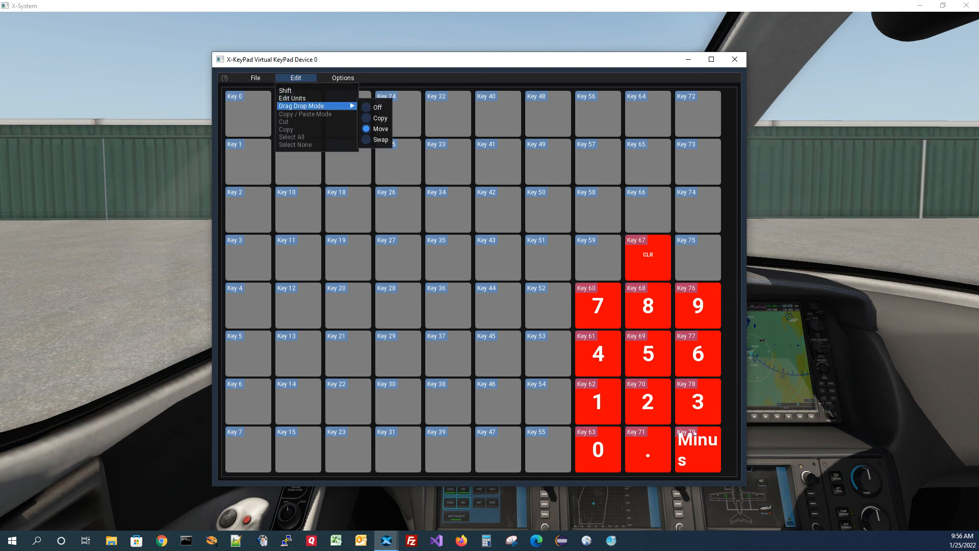
left_click(366, 140)
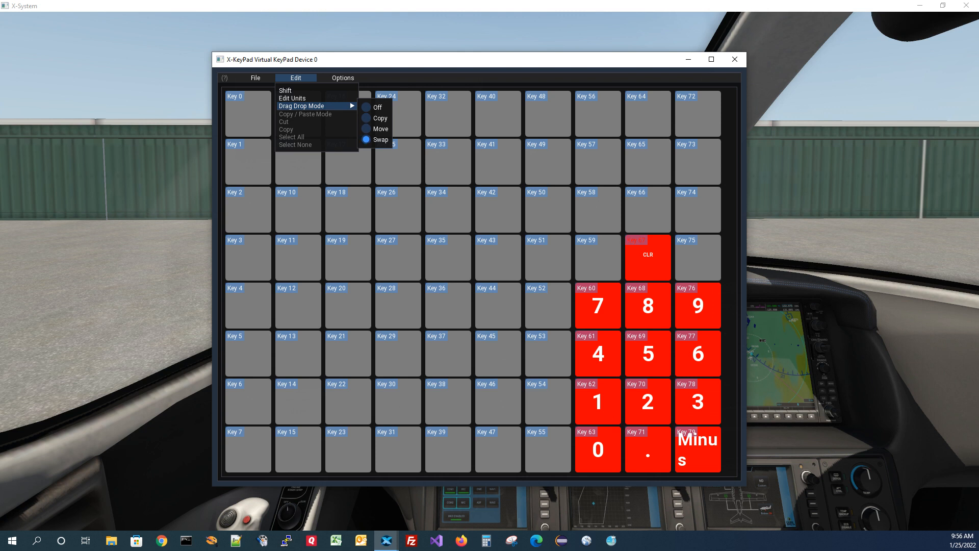
left_click(638, 435)
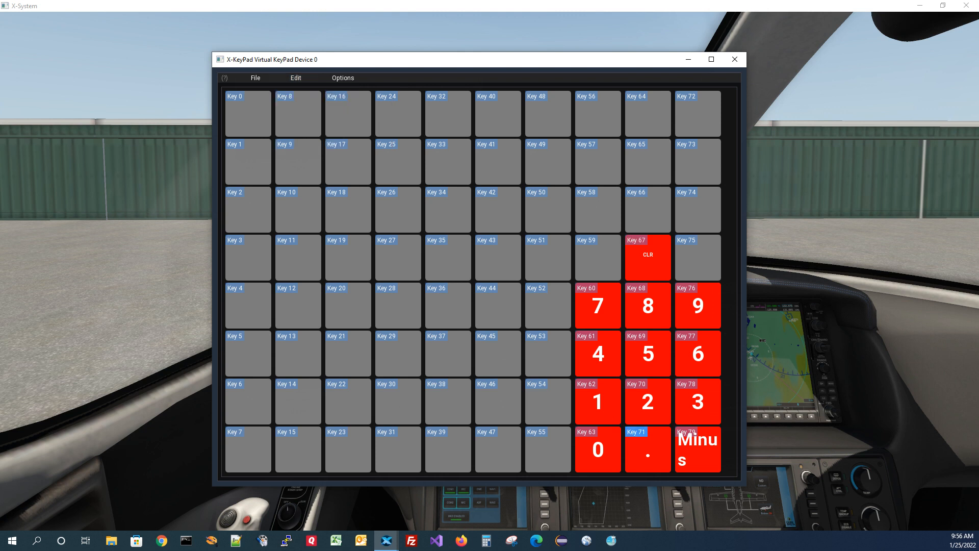
left_click_drag(637, 435, 588, 434)
Create a new empty configuration and turn Drag Drop Mode off
left_click(256, 78)
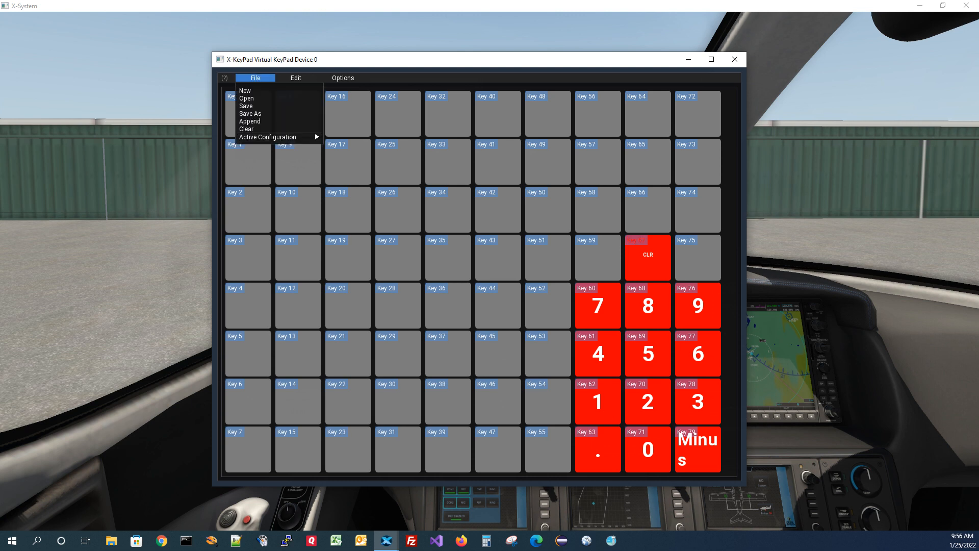
mouse_move(271, 137)
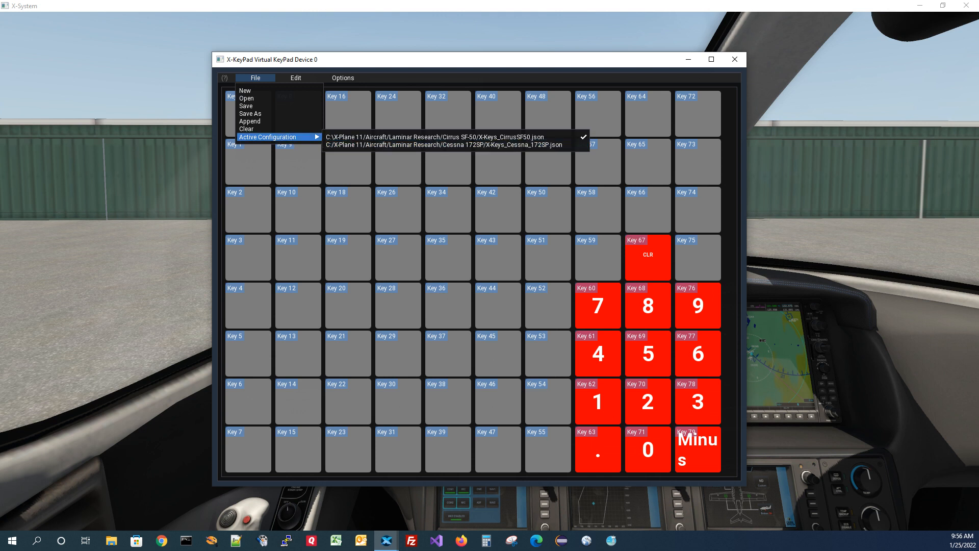
left_click(255, 90)
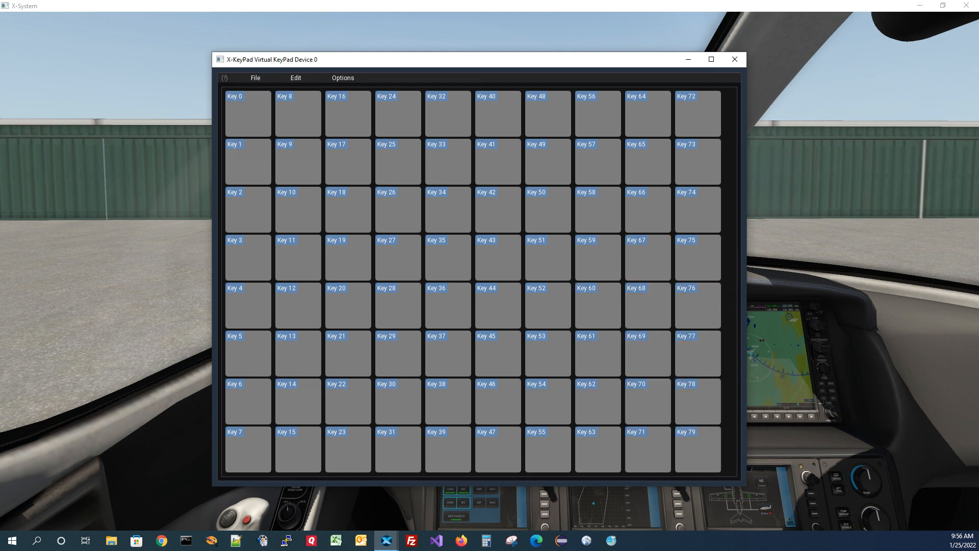
left_click(295, 77)
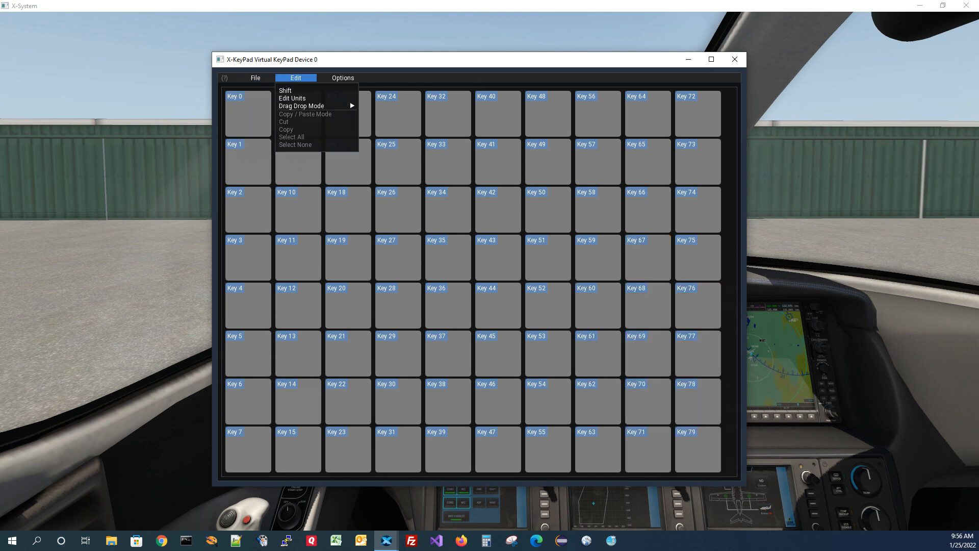
mouse_move(306, 105)
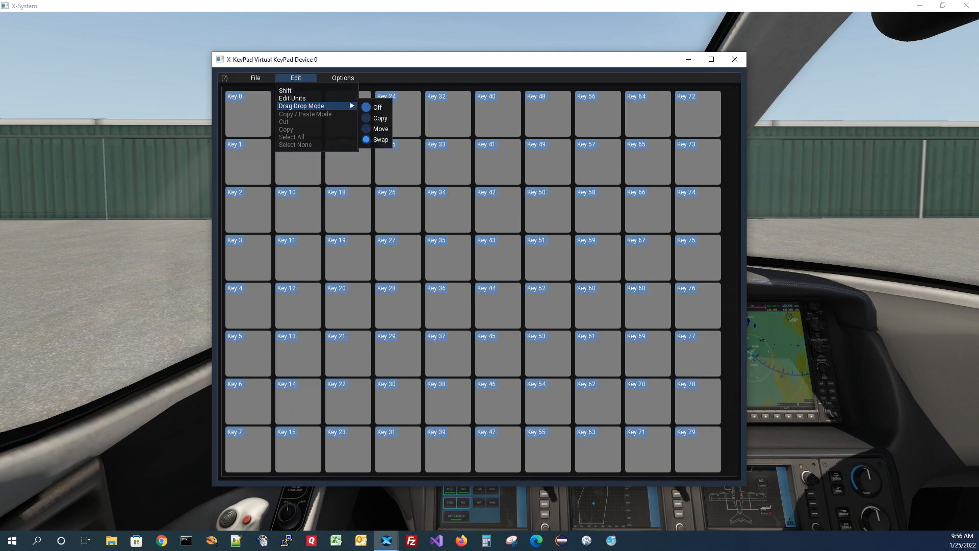
left_click(366, 107)
mouse_move(255, 78)
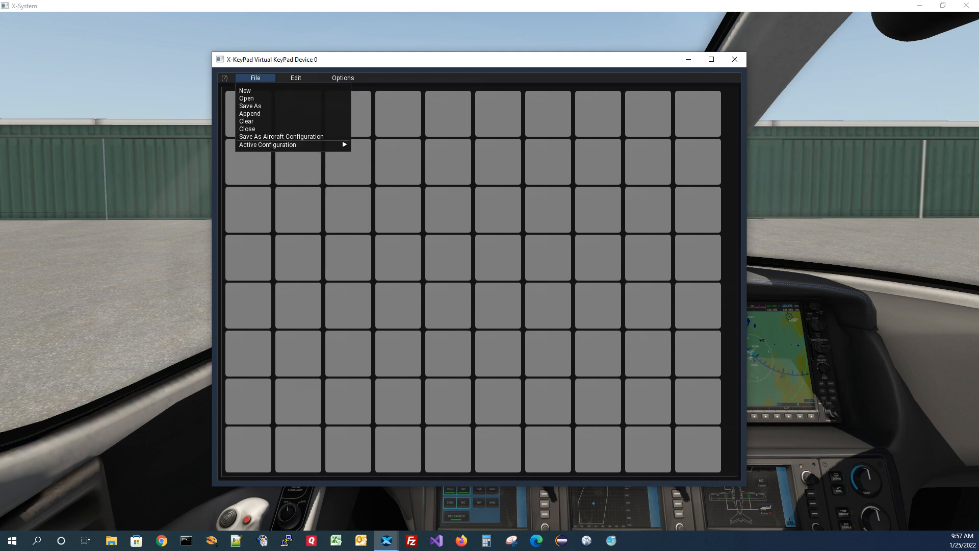
mouse_move(296, 78)
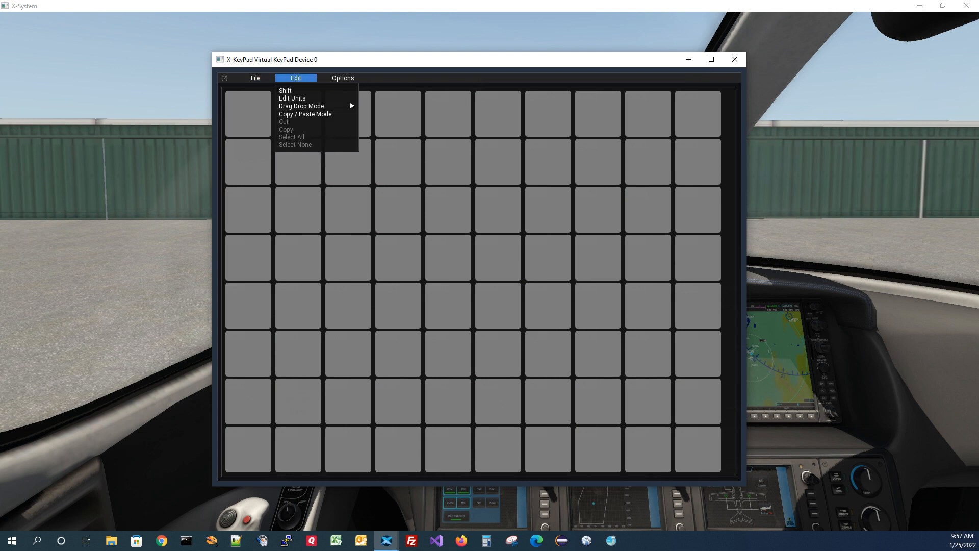
left_click(226, 78)
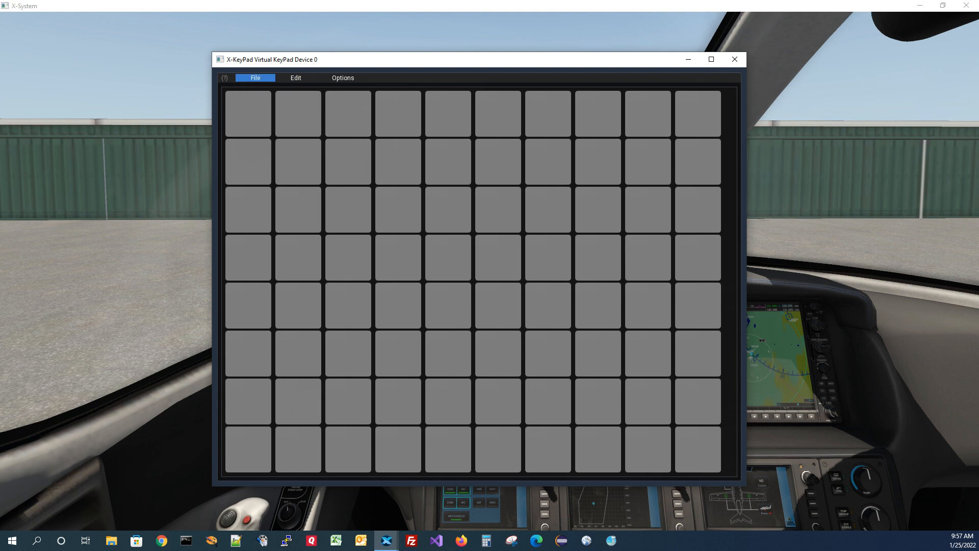
Start appending a file to the new configuration and filter the file list to .csv
left_click(254, 77)
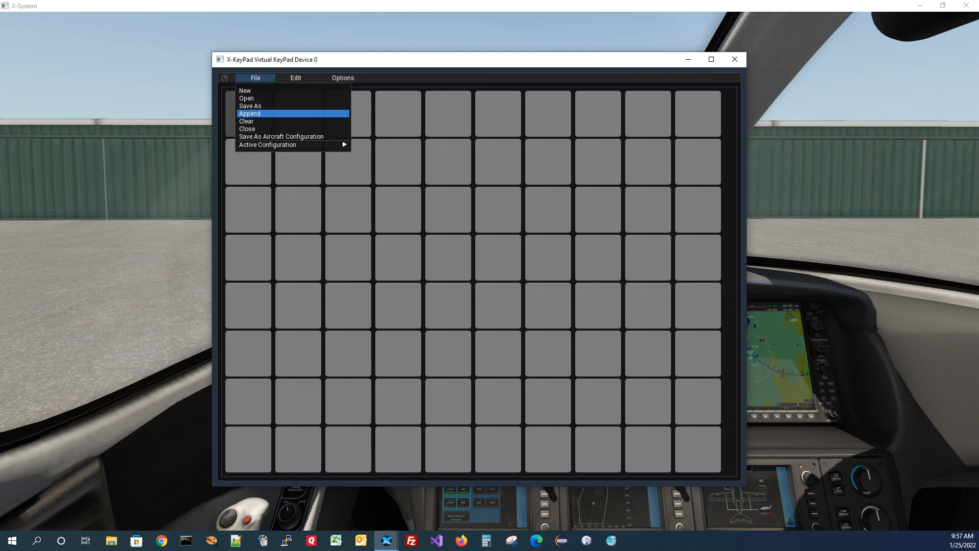
left_click(255, 113)
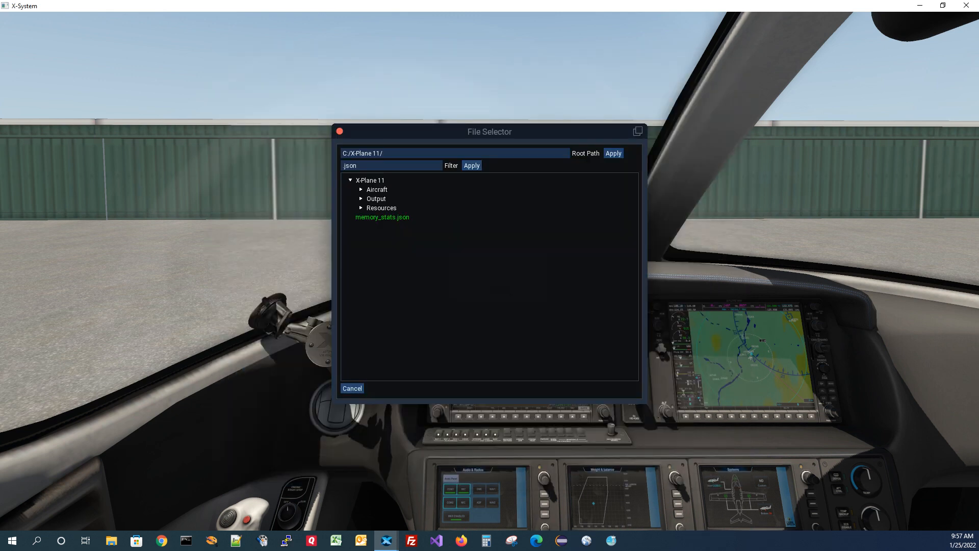
left_click_drag(358, 166, 343, 166)
key("BackSpace")
type(".csv")
left_click(472, 166)
Append Radios.csv from Resources/plugins/X-KeyPad/include to the new configuration
left_click(382, 217)
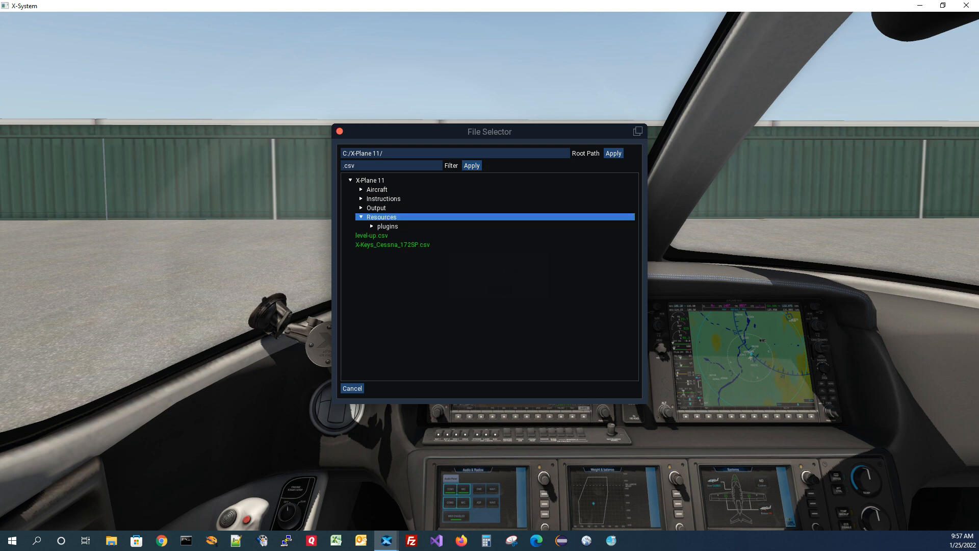
left_click(388, 225)
left_click(401, 254)
left_click(408, 263)
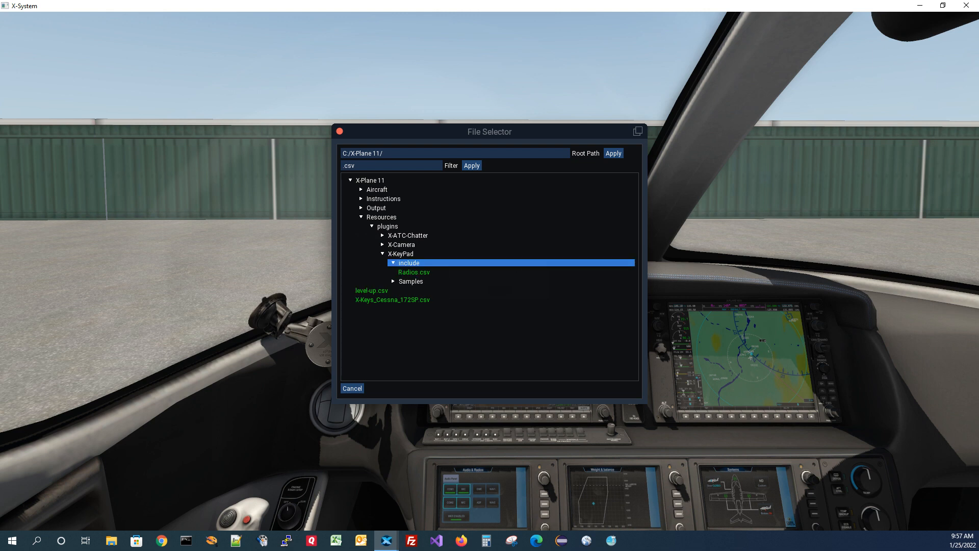
left_click(414, 272)
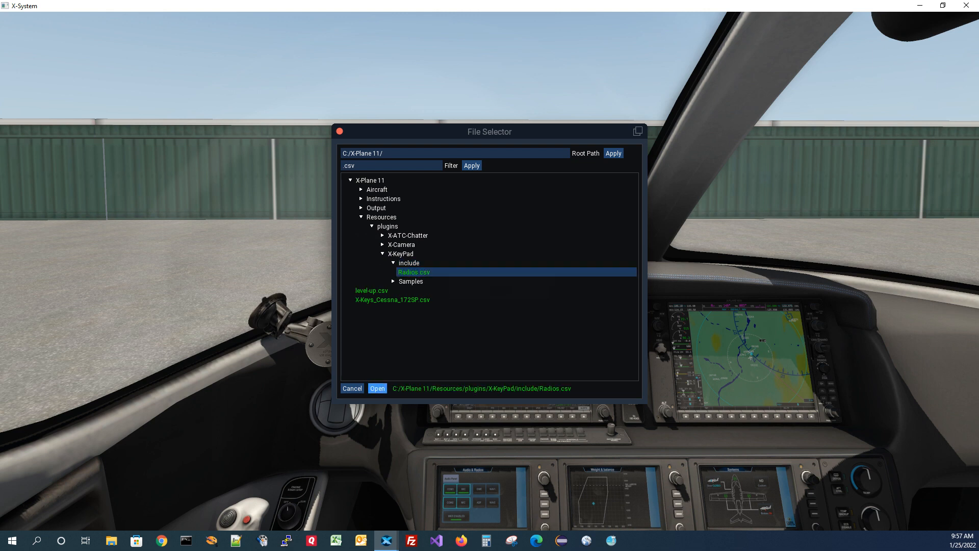
left_click(377, 388)
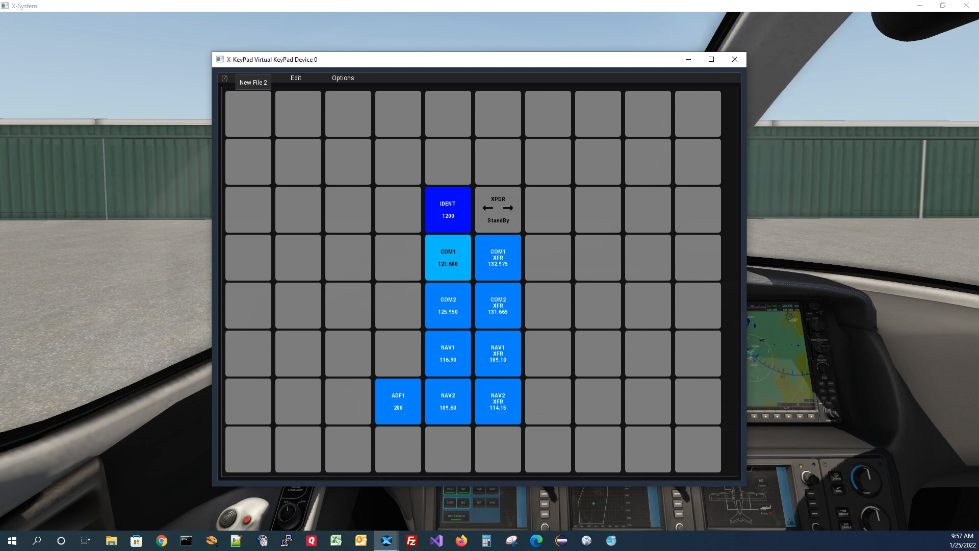
Enable Copy / Paste Mode and copy the COM1, COM2, NAV1 and NAV2 keys together with their four XFR keys
left_click(296, 78)
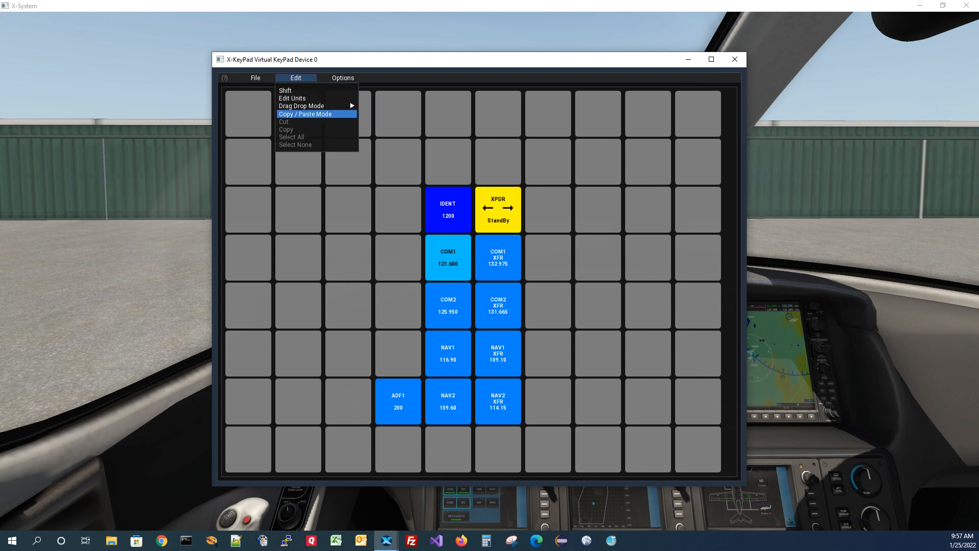
left_click(305, 113)
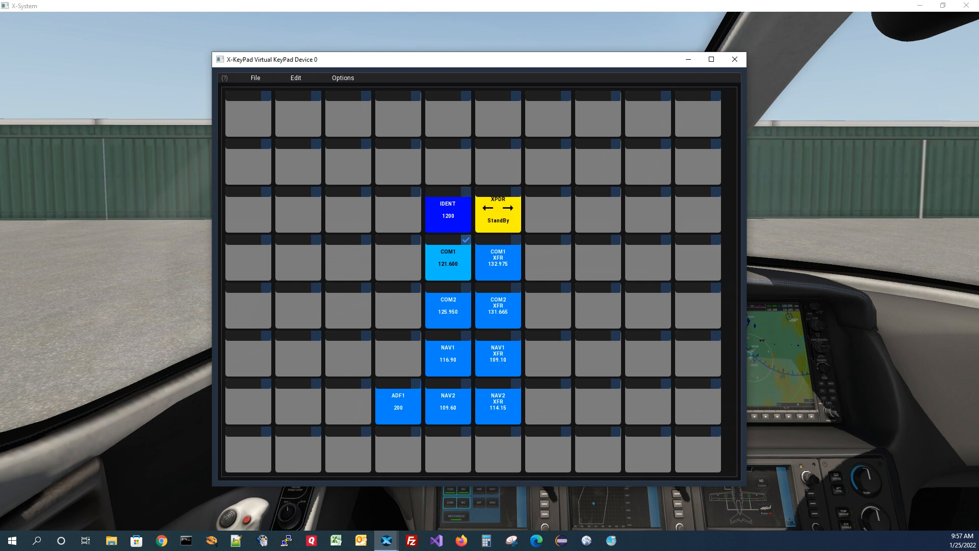
left_click(466, 288)
left_click(466, 335)
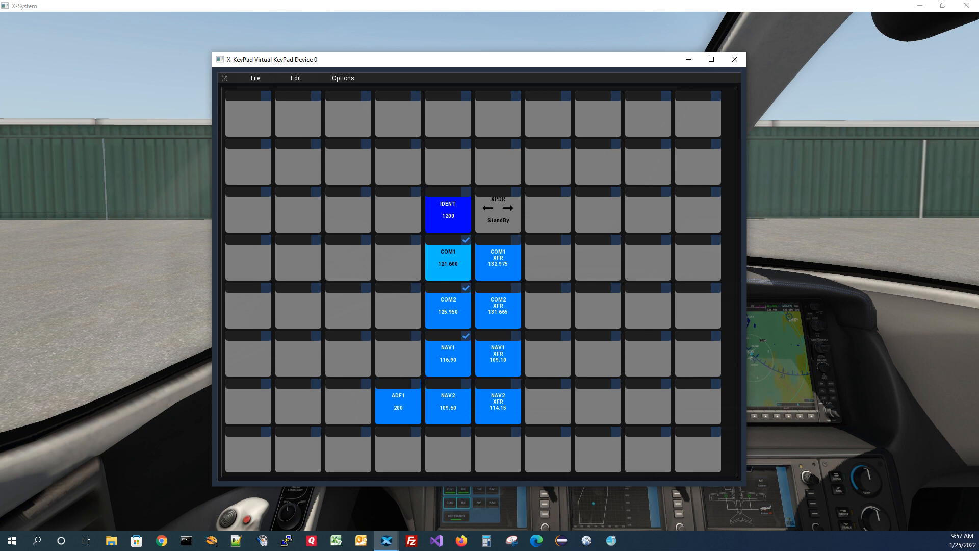
left_click(466, 383)
left_click(516, 382)
left_click(516, 336)
left_click(516, 288)
left_click(296, 77)
left_click(286, 121)
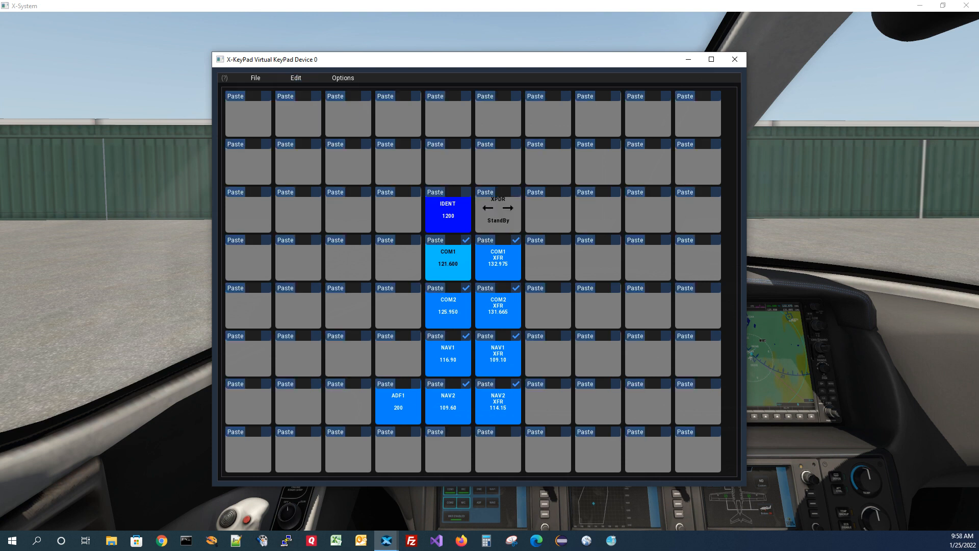
Switch the active configuration back to the Cirrus SF-50 file X-Keys_CirrusSF50.json
left_click(256, 77)
mouse_move(286, 145)
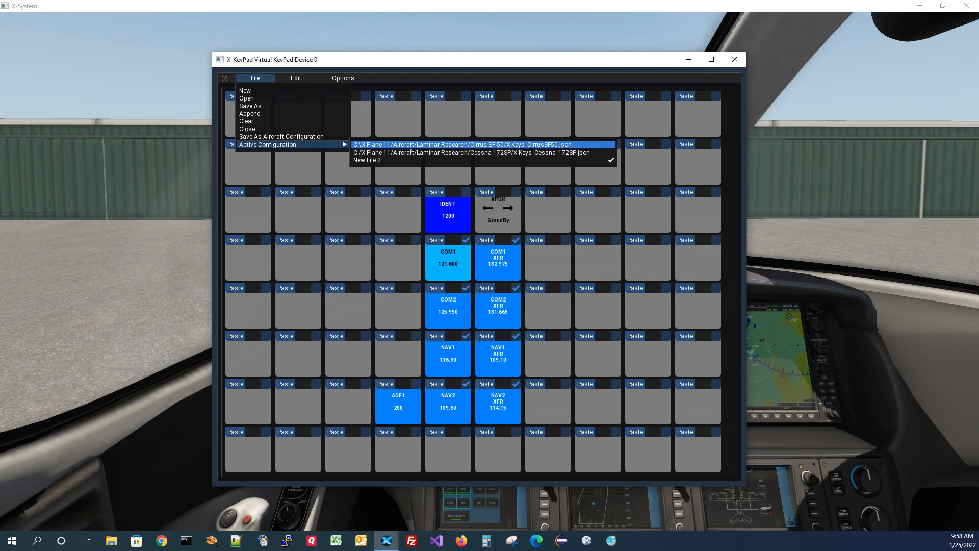
left_click(408, 144)
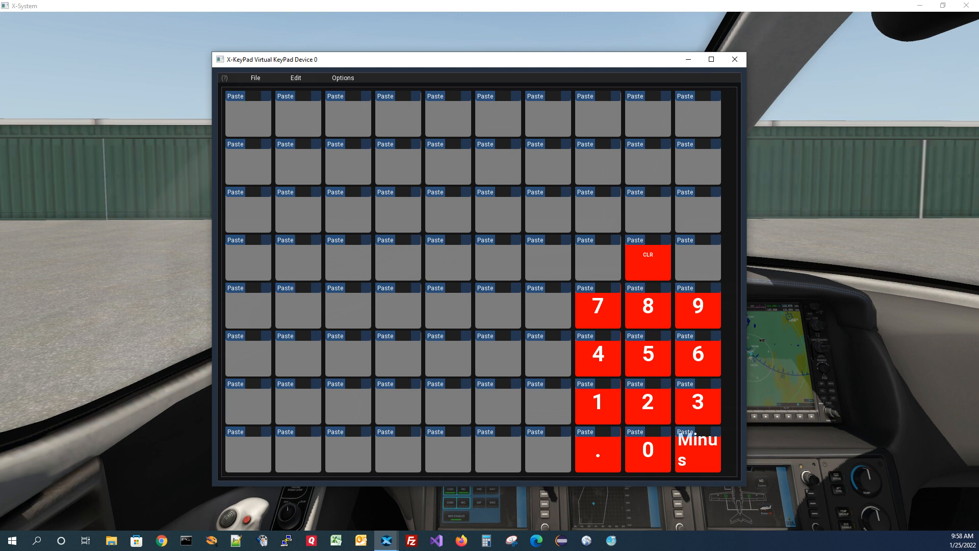
Paste the copied radio keys with COM1 at row 4, column 2, and turn off Copy / Paste Mode
left_click(285, 240)
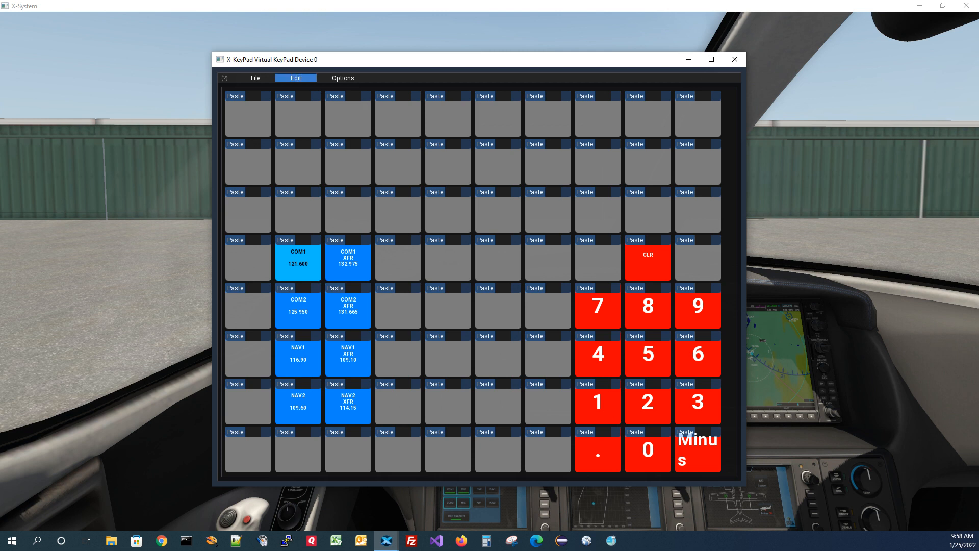
left_click(296, 78)
left_click(315, 106)
Set Drag Drop Mode to Move and move COM1 to Key 8, COM1 XFR to Key 9, COM2 to Key 16 and COM2 XFR to Key 17
left_click(296, 78)
mouse_move(316, 106)
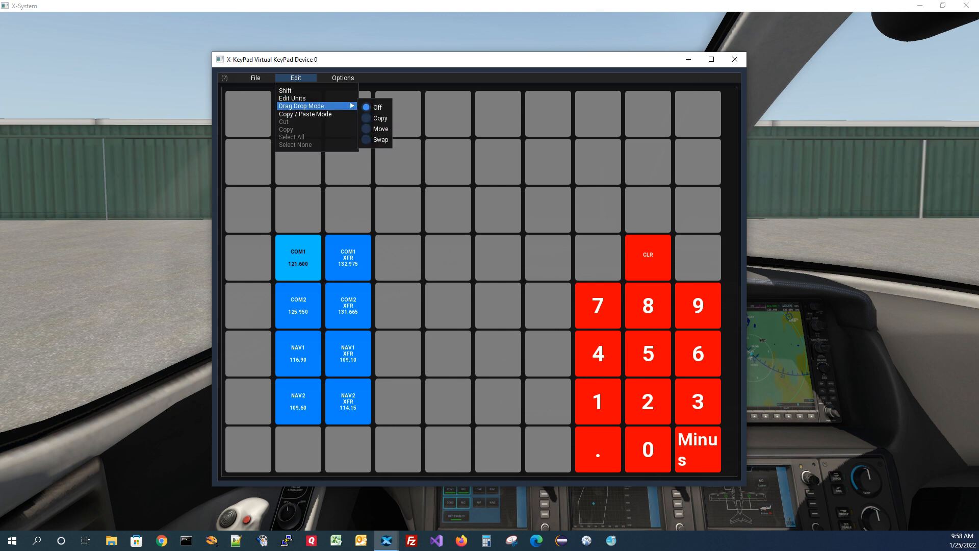
left_click(366, 129)
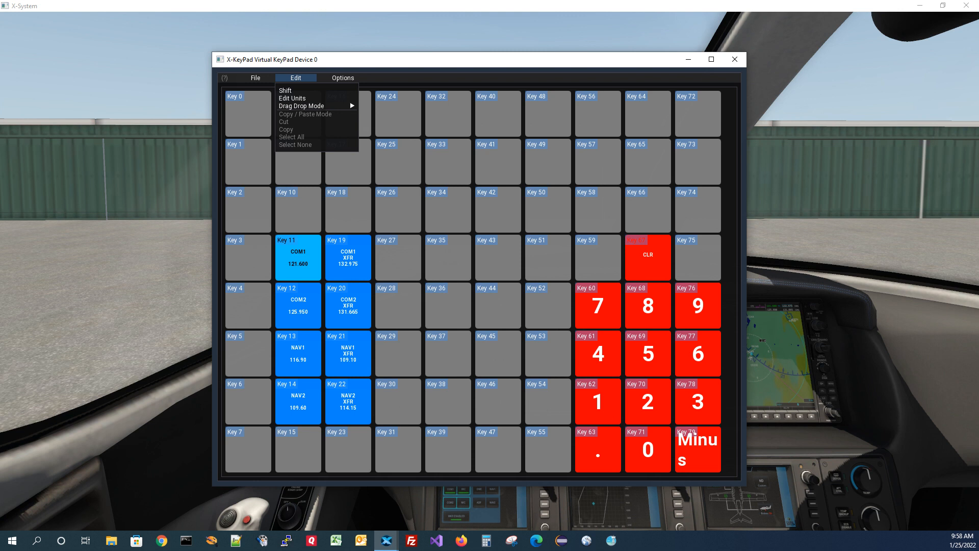
key("Escape")
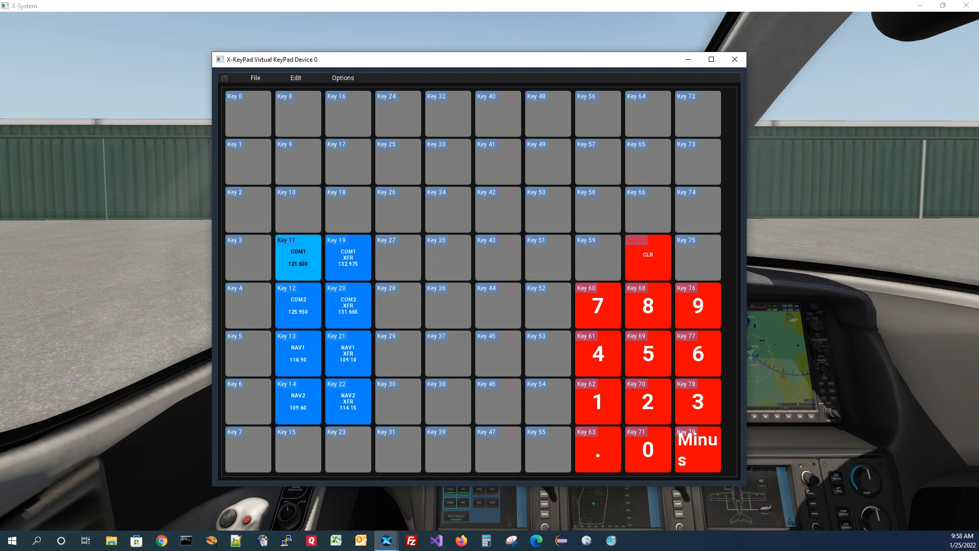
left_click_drag(298, 258, 301, 110)
left_click_drag(349, 257, 298, 161)
left_click_drag(287, 287, 341, 102)
left_click_drag(336, 288, 349, 149)
Move NAV1 to Key 24, NAV1 XFR to Key 25, NAV2 to Key 32 and NAV2 XFR to Key 33, and turn Drag Drop Mode off
left_click_drag(288, 337, 391, 97)
left_click_drag(339, 338, 398, 157)
left_click_drag(288, 385, 437, 98)
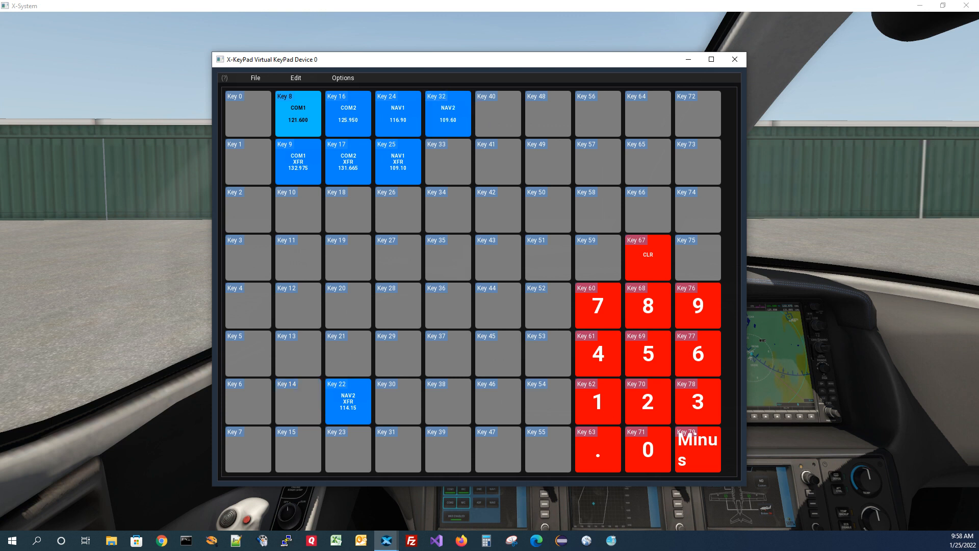
left_click_drag(339, 388, 444, 149)
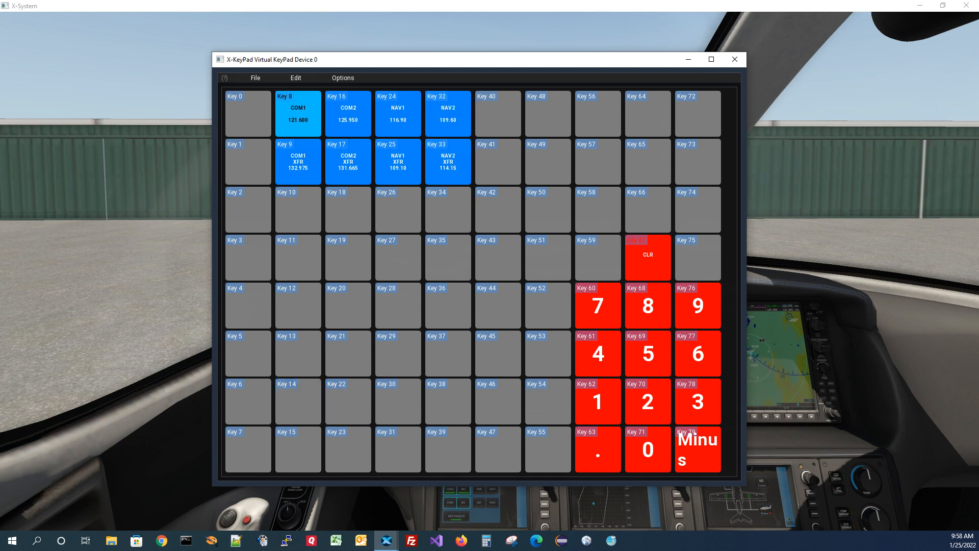
left_click(296, 78)
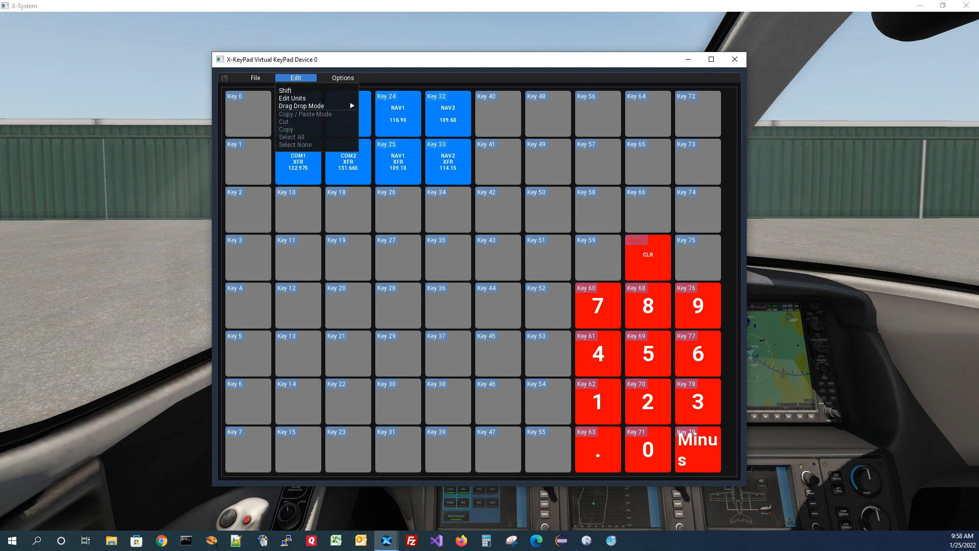
mouse_move(306, 105)
left_click(378, 107)
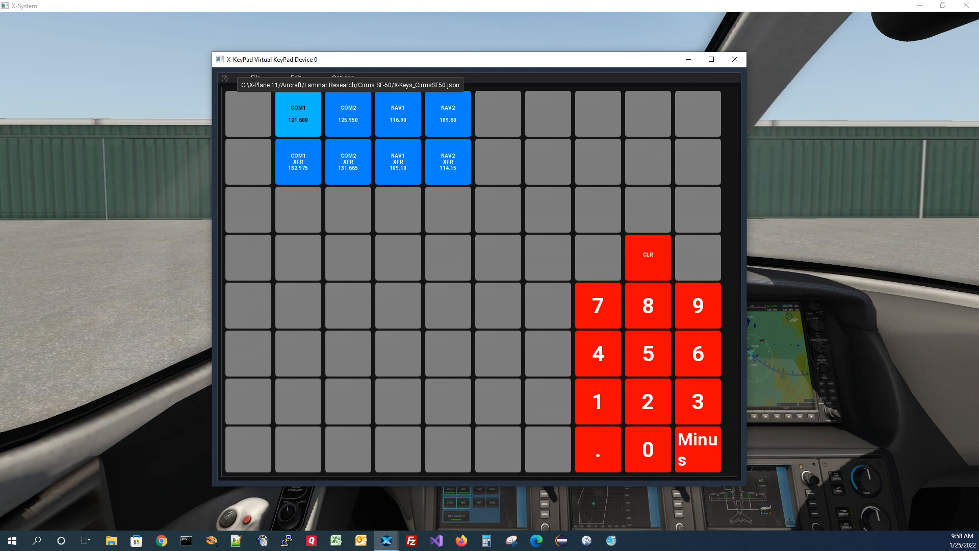
Save the rearranged Cirrus SF-50 keypad configuration to its existing file
left_click(255, 78)
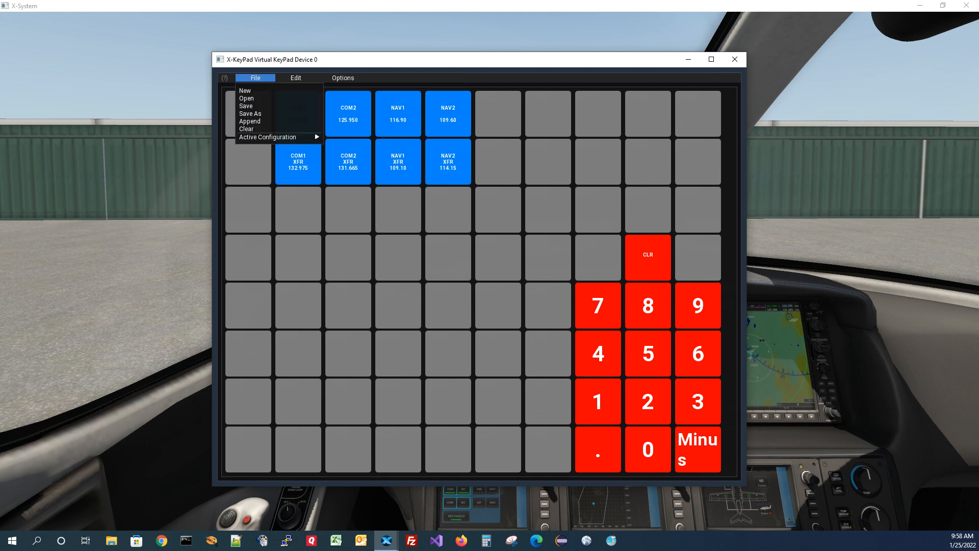
left_click(246, 105)
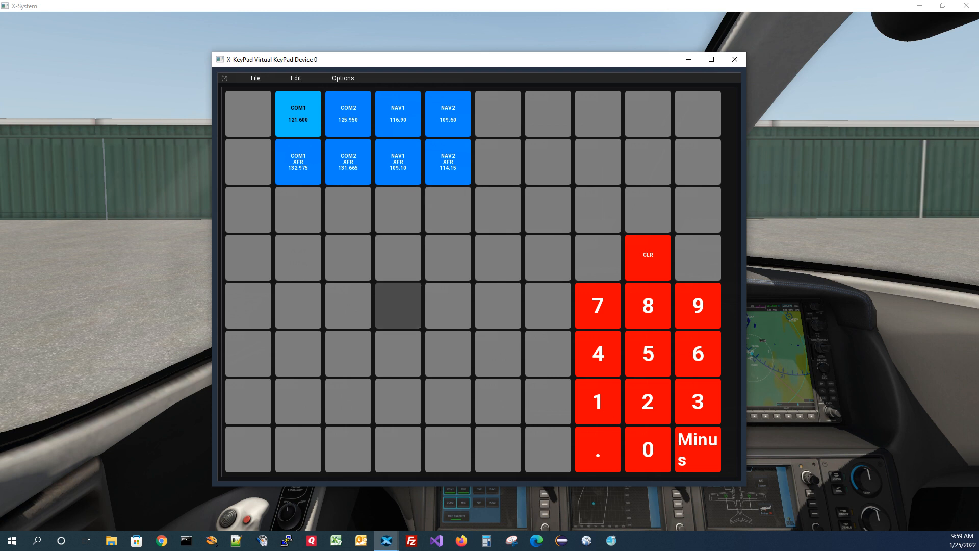
Start saving a copy of the configuration under a new name and browse to the Resources/plugins/X-KeyPad folder
left_click(255, 77)
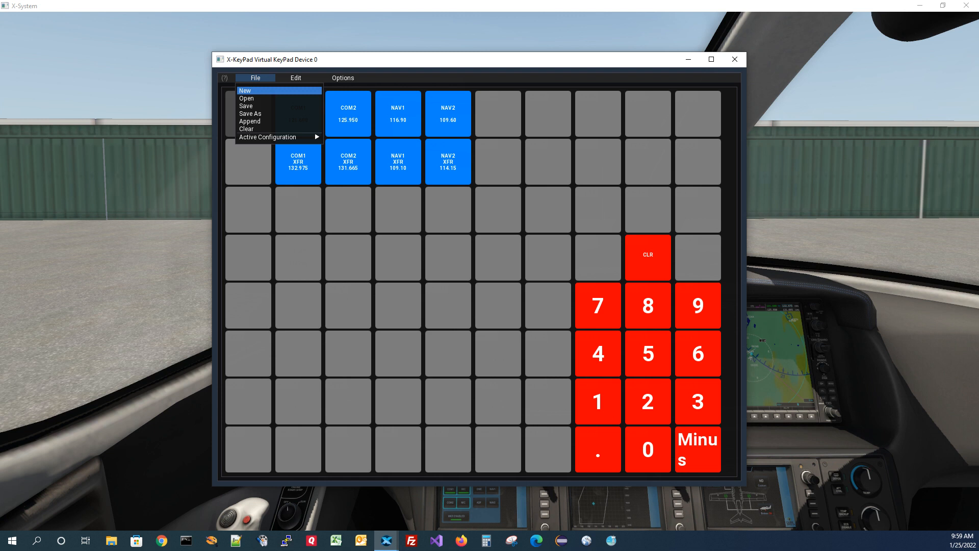
left_click(250, 113)
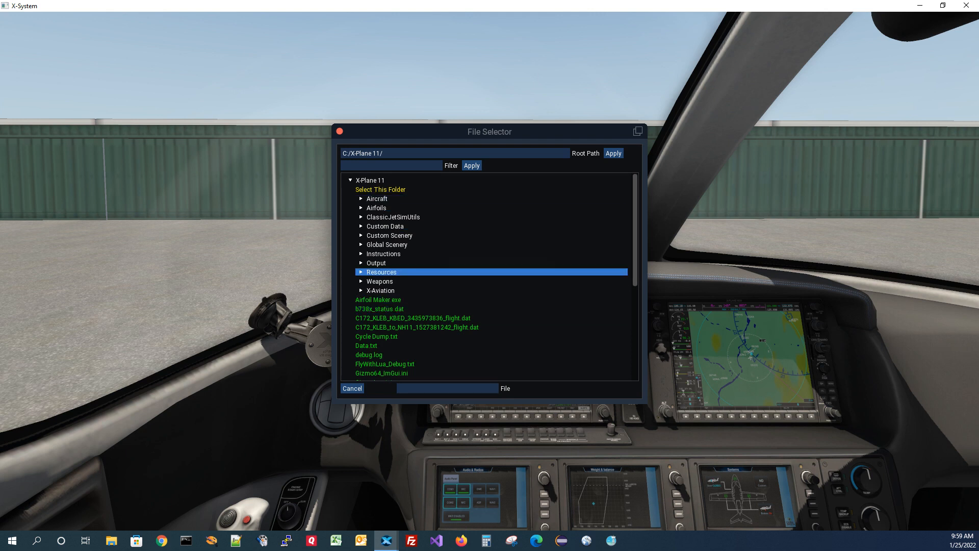
left_click(381, 272)
scroll(490, 276, "down", 3)
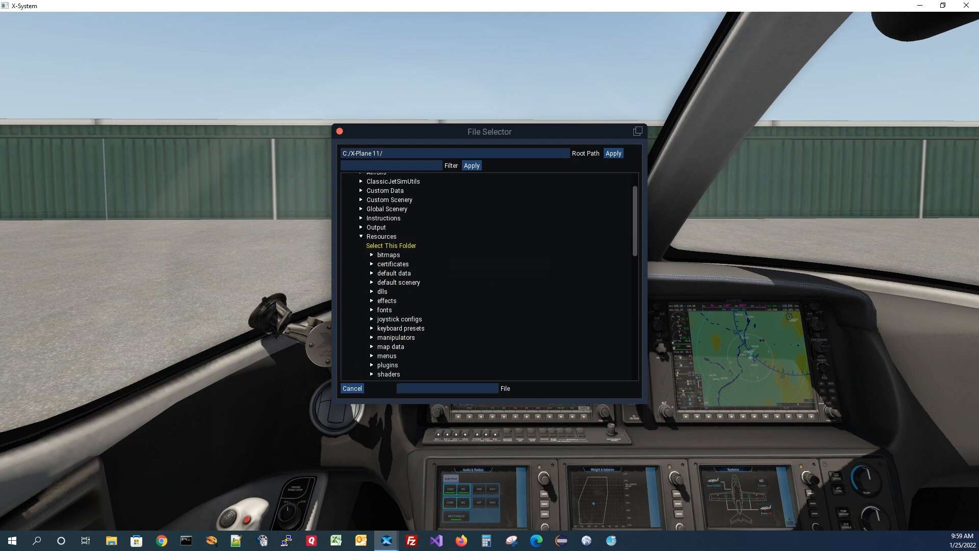
left_click(387, 329)
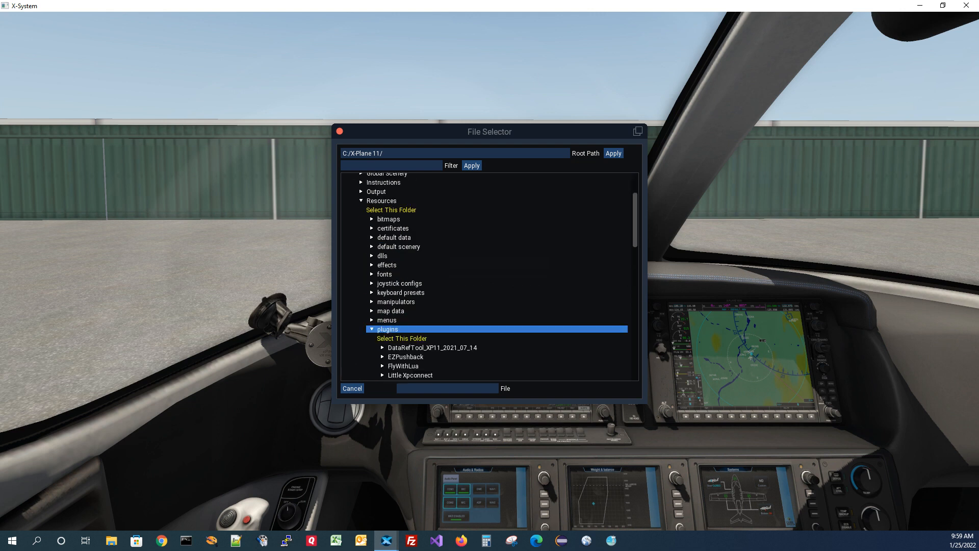
scroll(403, 349, "down", 3)
left_click(400, 340)
scroll(403, 346, "down", 3)
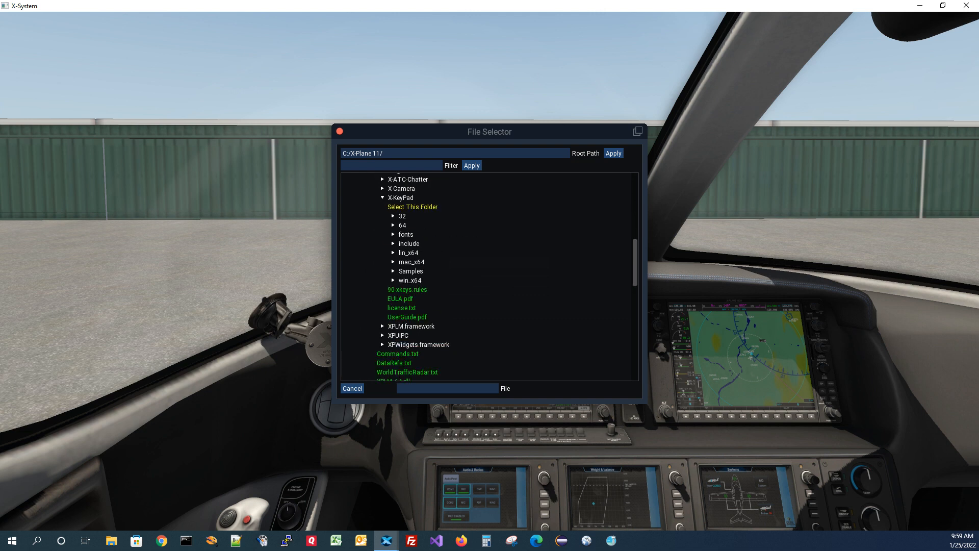
Save the copy as My Template.json in the X-KeyPad include folder and check the active file's path
left_click(409, 243)
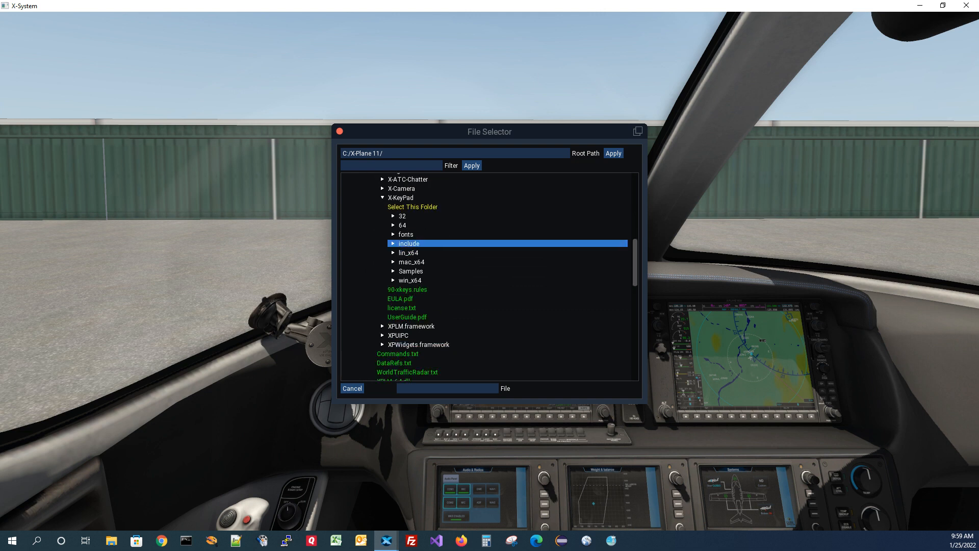
left_click(423, 252)
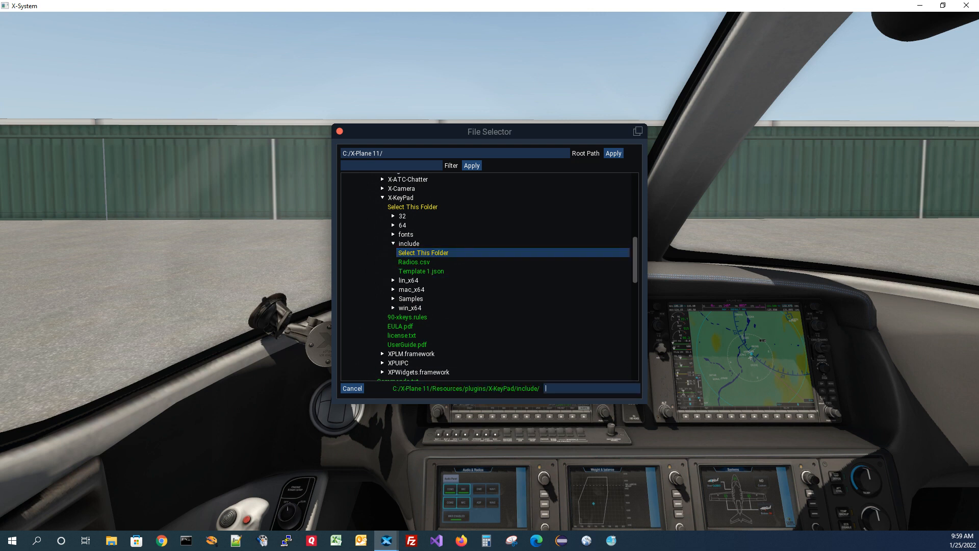
type("My Template.json")
left_click(376, 388)
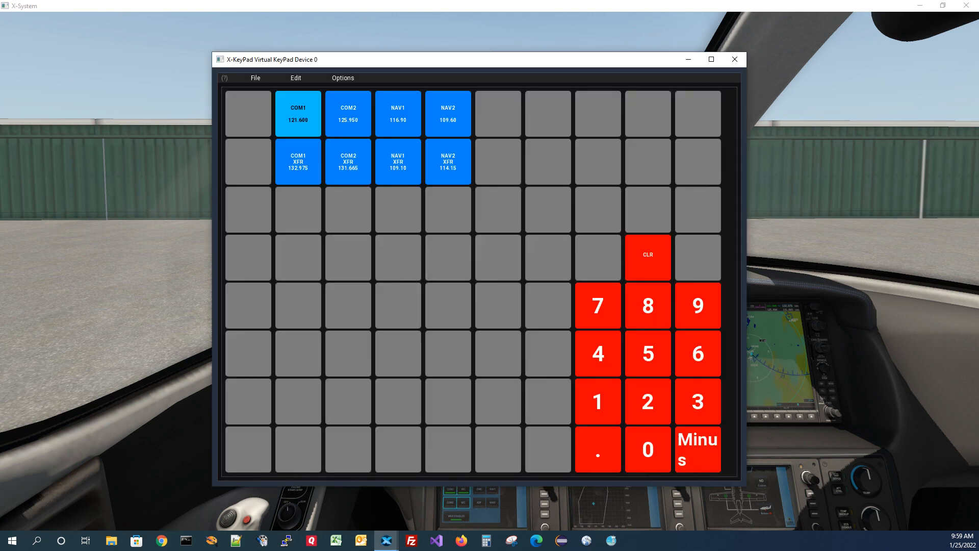
mouse_move(224, 77)
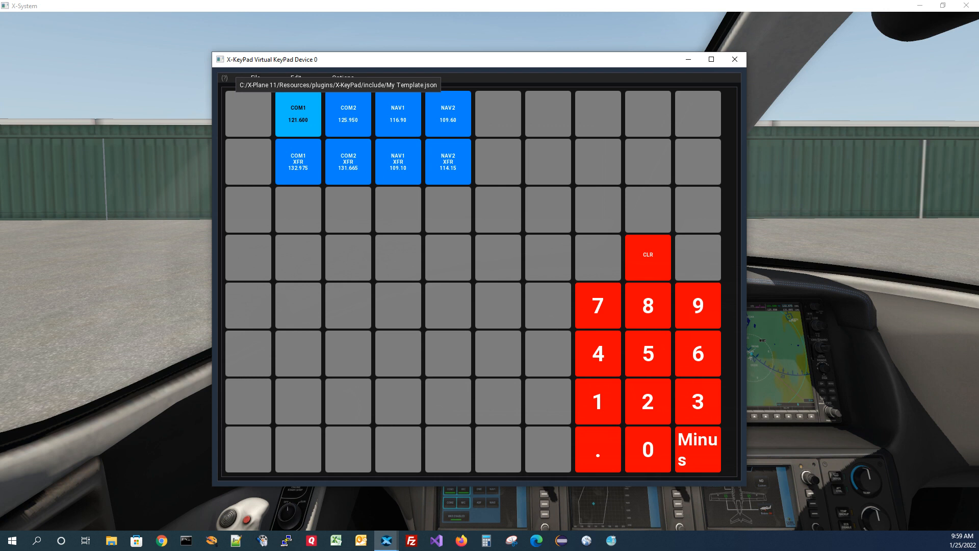
Make New File 2 the active configuration and close it
left_click(255, 77)
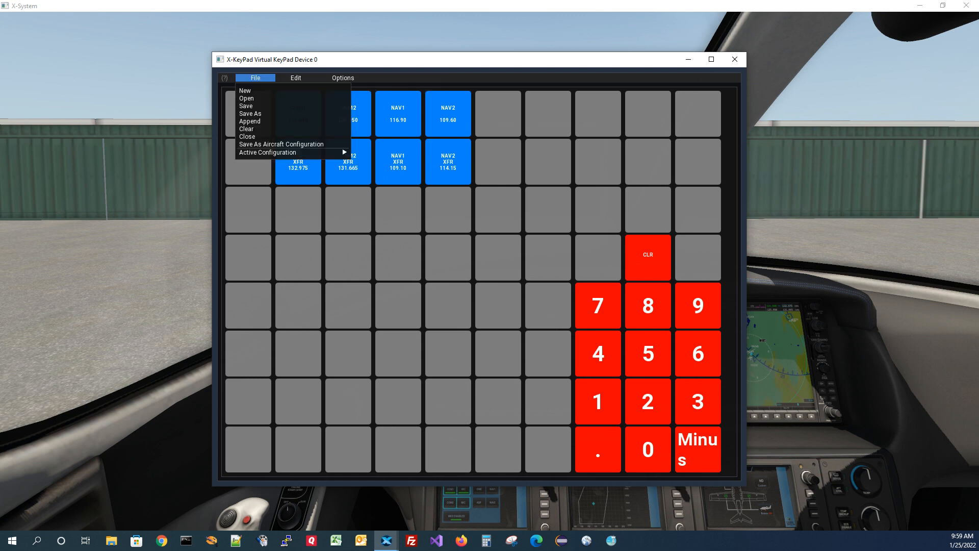
mouse_move(290, 152)
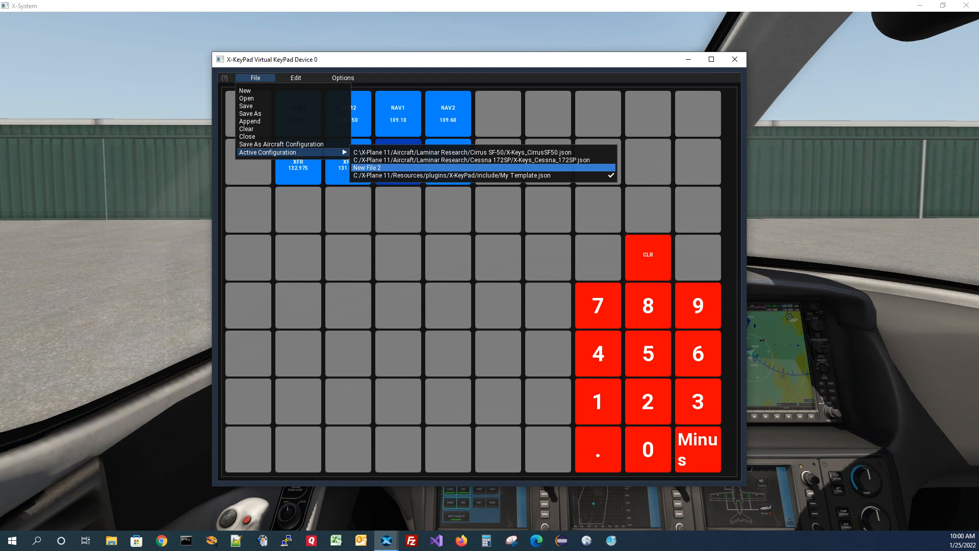
left_click(367, 167)
left_click(255, 78)
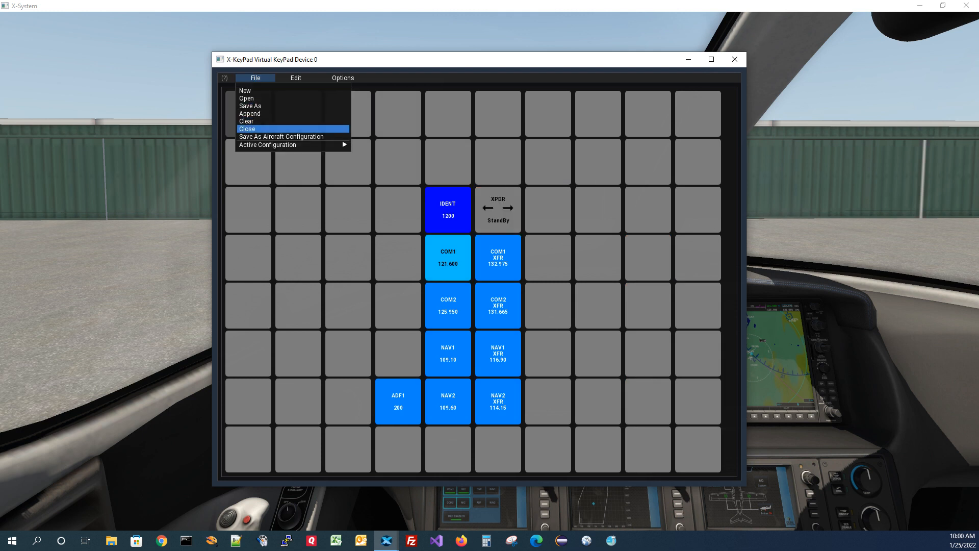
left_click(256, 128)
Make the Cessna configuration X-Keys_Cessna_172SP.json active and close it
left_click(255, 78)
mouse_move(275, 136)
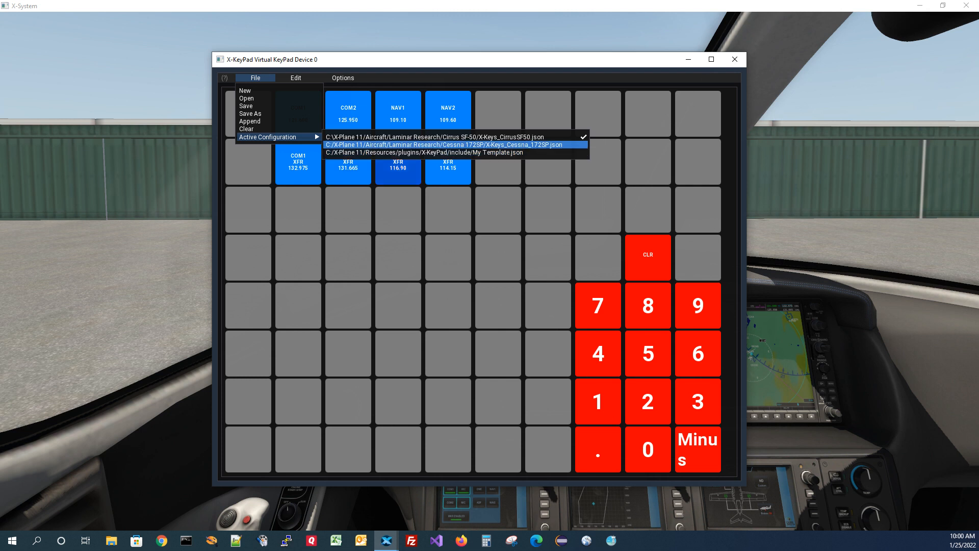
left_click(444, 144)
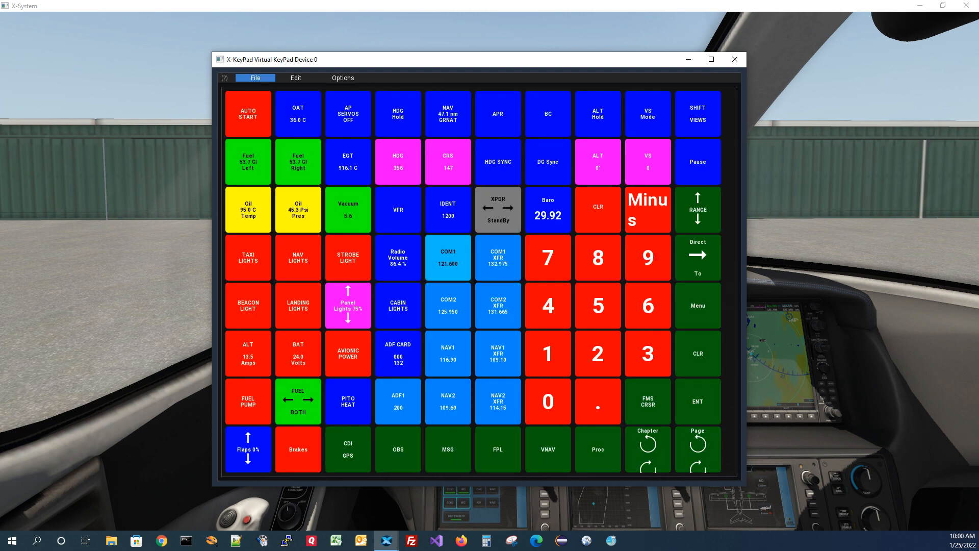
left_click(255, 77)
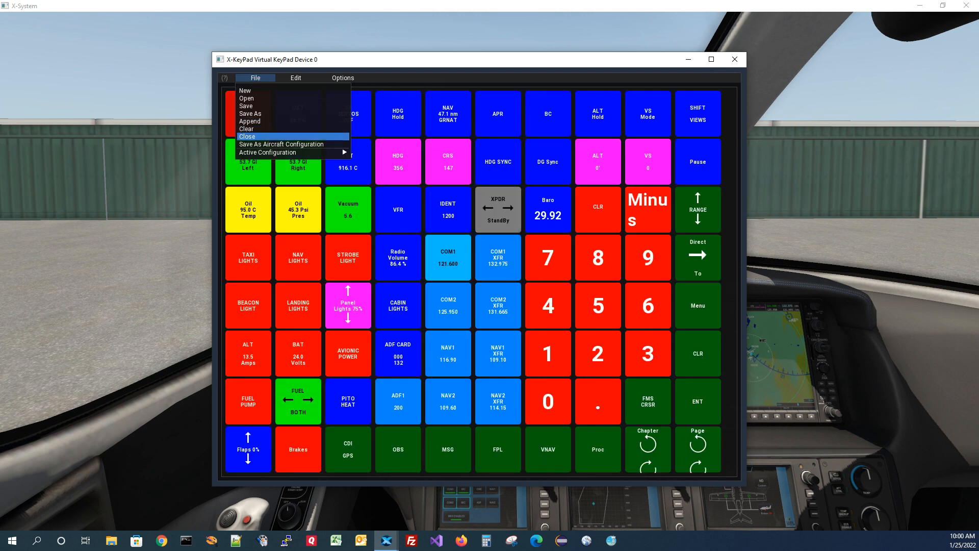
left_click(246, 128)
Make My Template.json the active configuration and close it
left_click(256, 78)
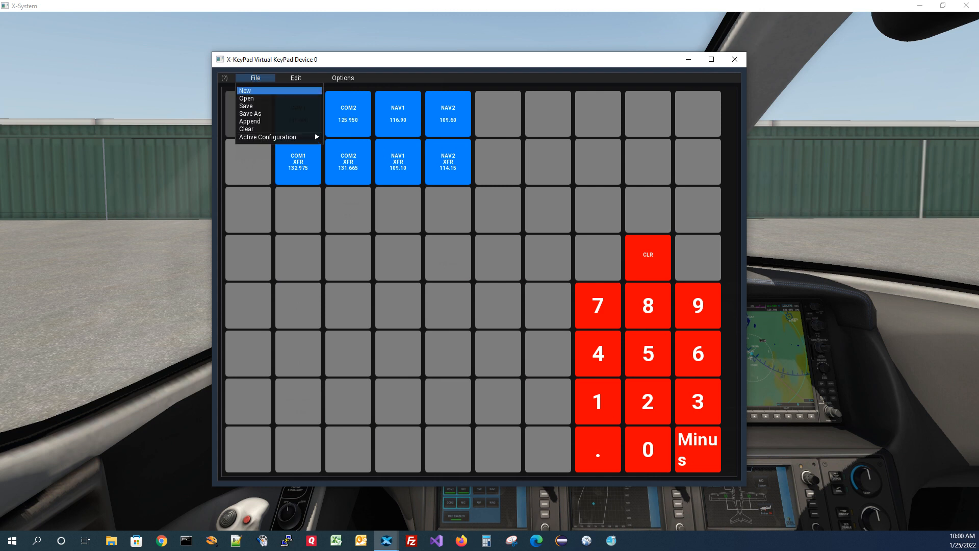
mouse_move(270, 137)
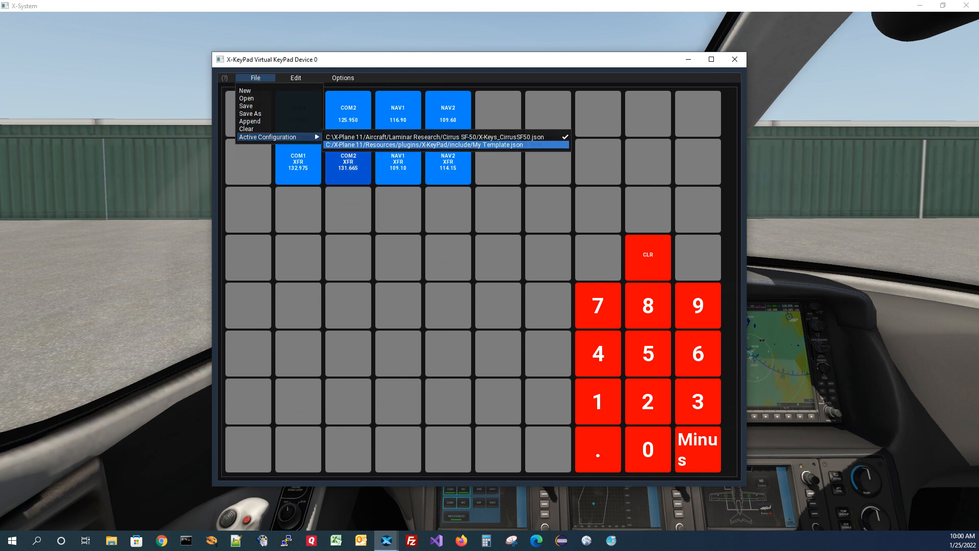
left_click(423, 145)
left_click(255, 78)
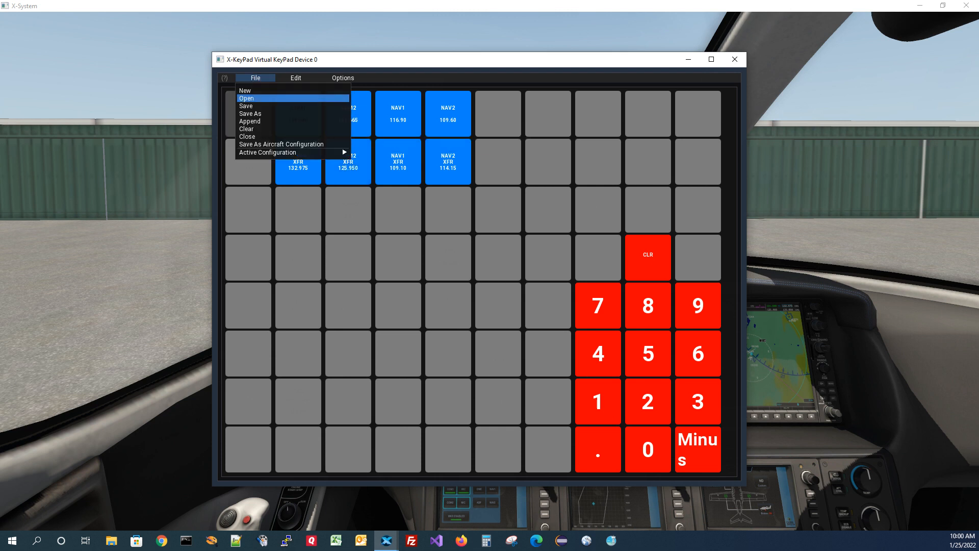
left_click(255, 138)
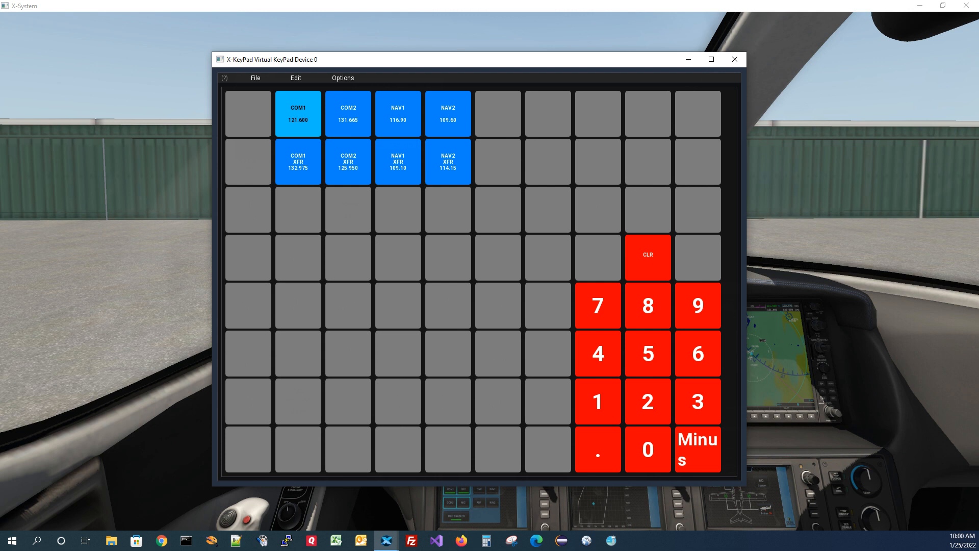
mouse_move(224, 78)
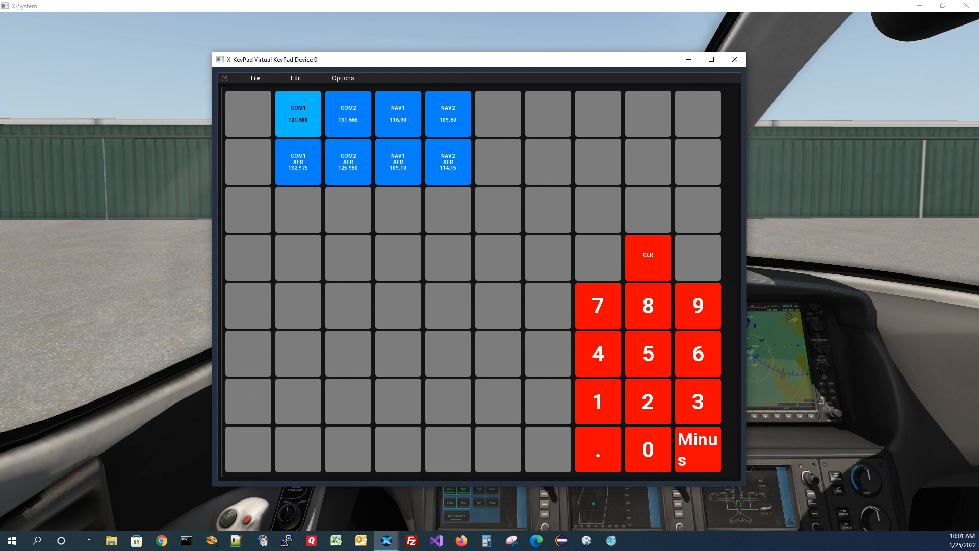
Close the virtual keypad window and open the X-Touch Mini configuration for X-Touch Unit 1
left_click_drag(341, 58, 358, 71)
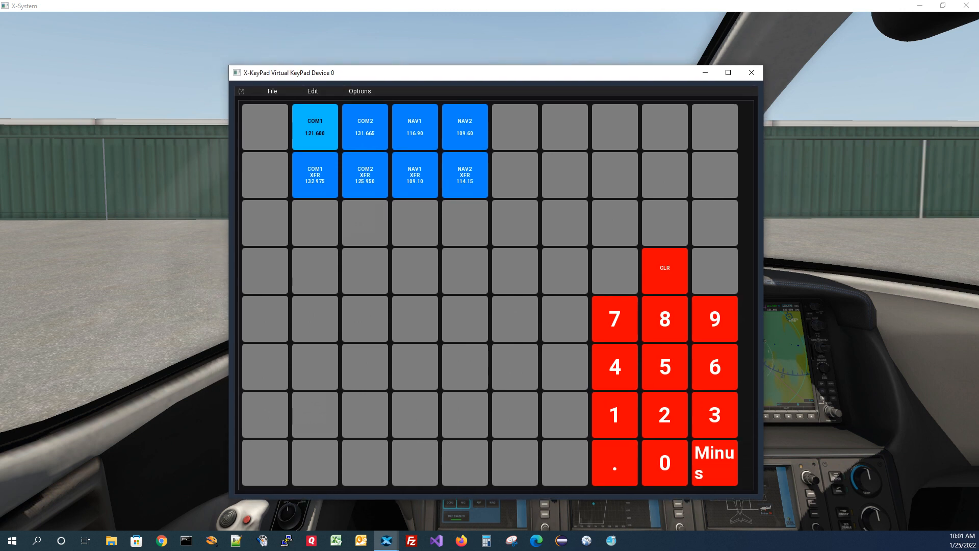
left_click(752, 72)
left_click(142, 18)
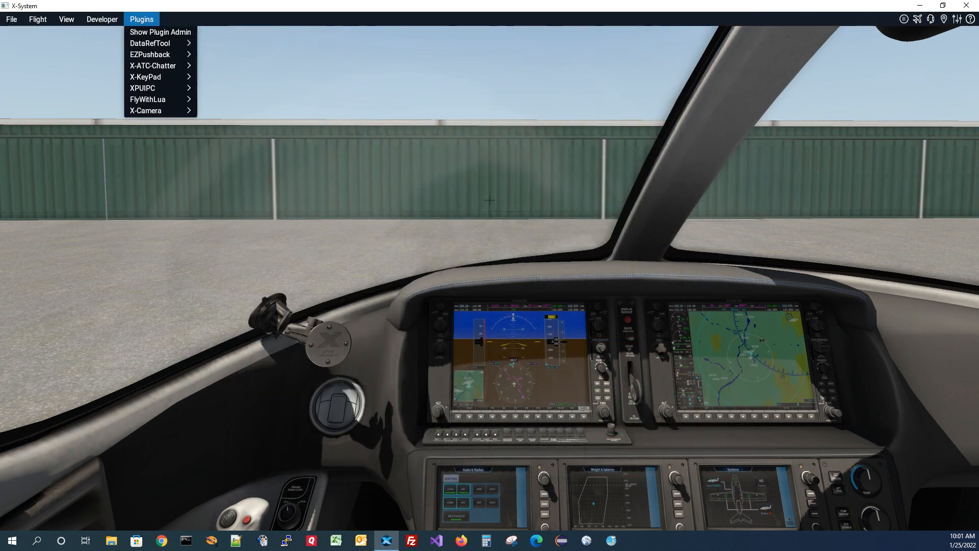
mouse_move(161, 77)
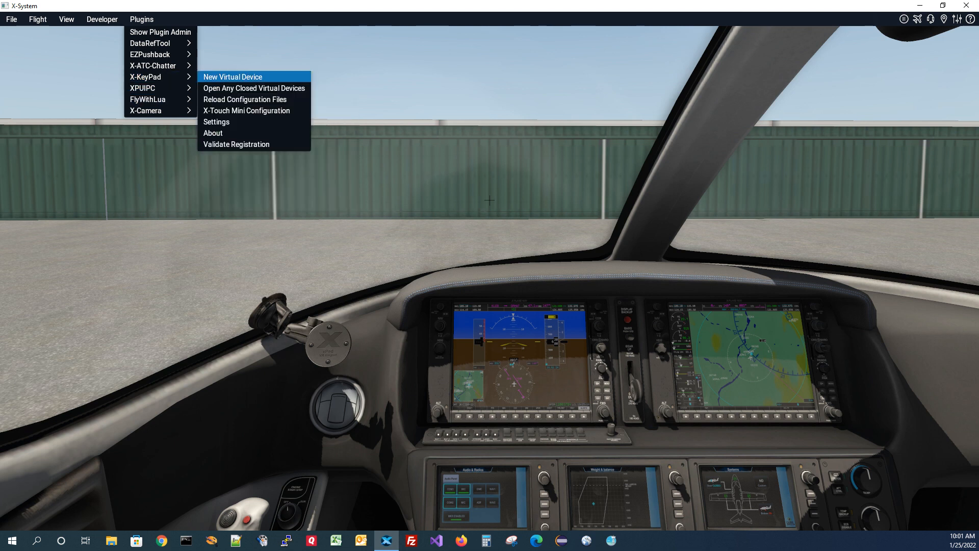
left_click(246, 110)
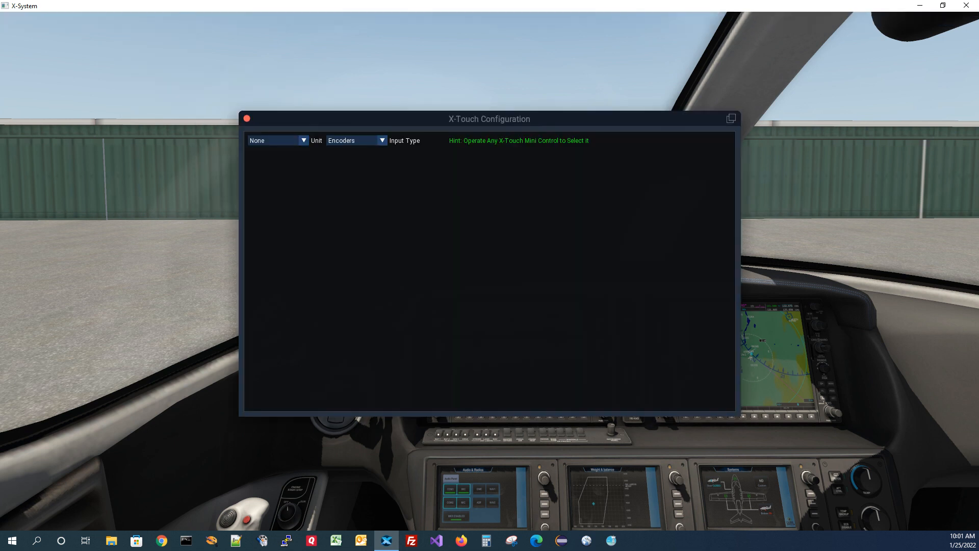
left_click(278, 140)
left_click(270, 162)
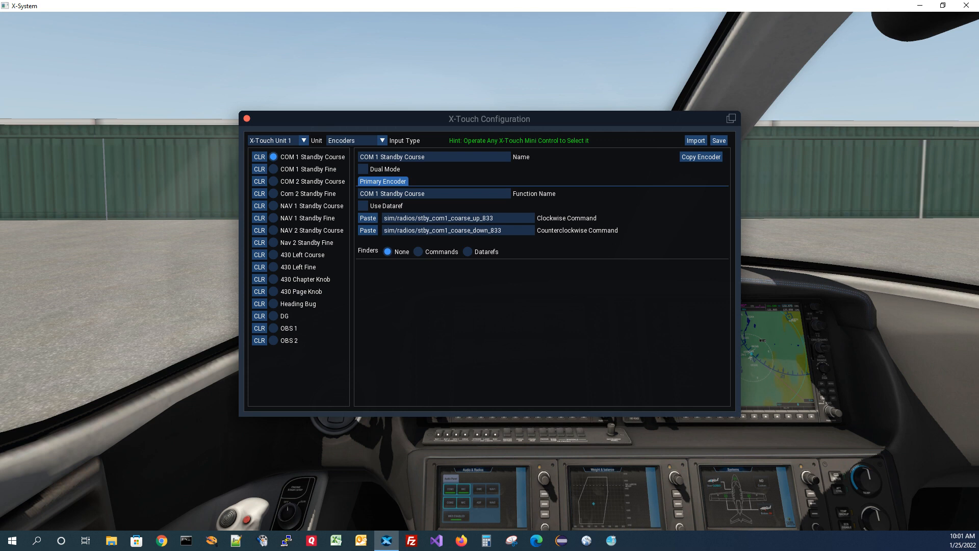
Set the input type to Buttons and examine the commands assigned to the Com 2 and Nav 1 swap buttons
left_click(382, 141)
left_click(357, 171)
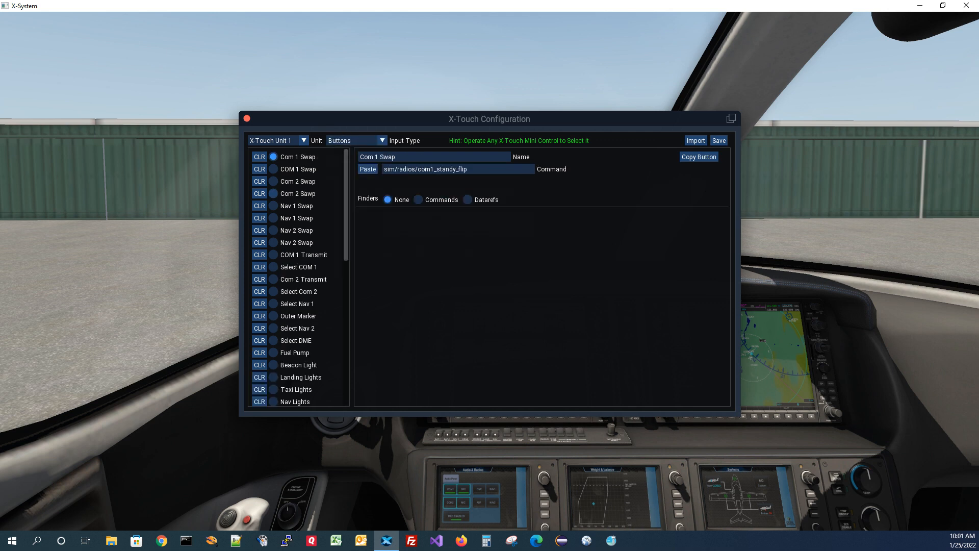
left_click(273, 194)
left_click(274, 205)
Set the input type back to Encoders, examine the COM 2 Standby Course and Heading Bug encoders, and show the Datarefs finder
left_click(354, 140)
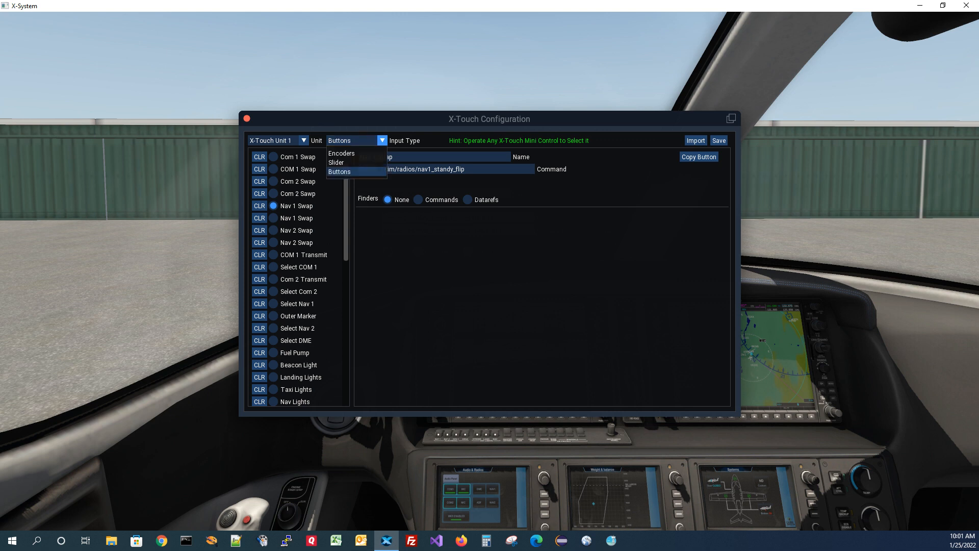
left_click(351, 152)
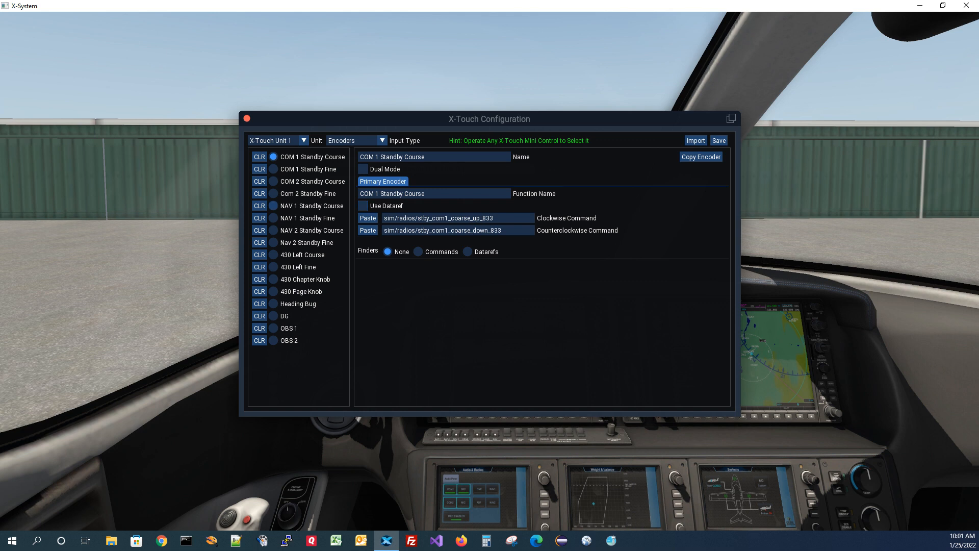
left_click(273, 181)
left_click(273, 303)
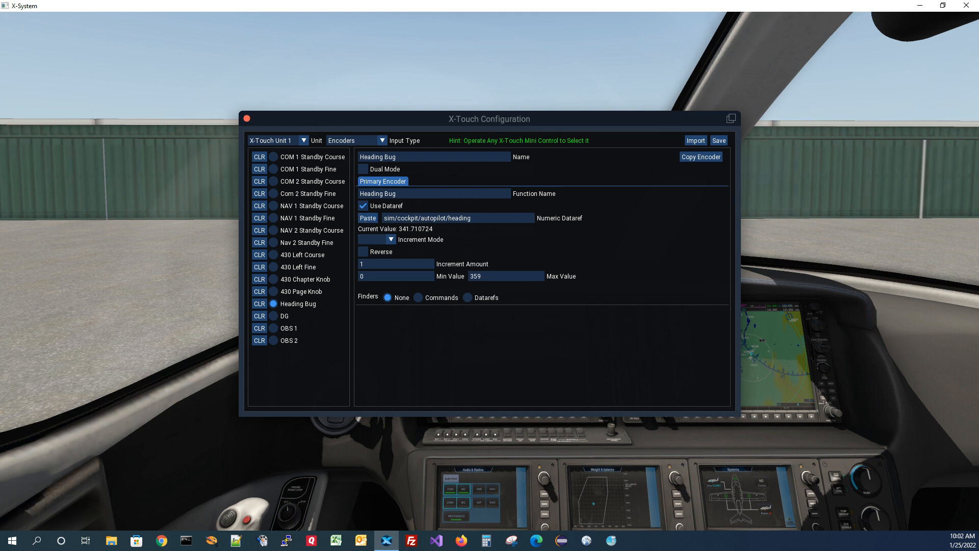
left_click(468, 297)
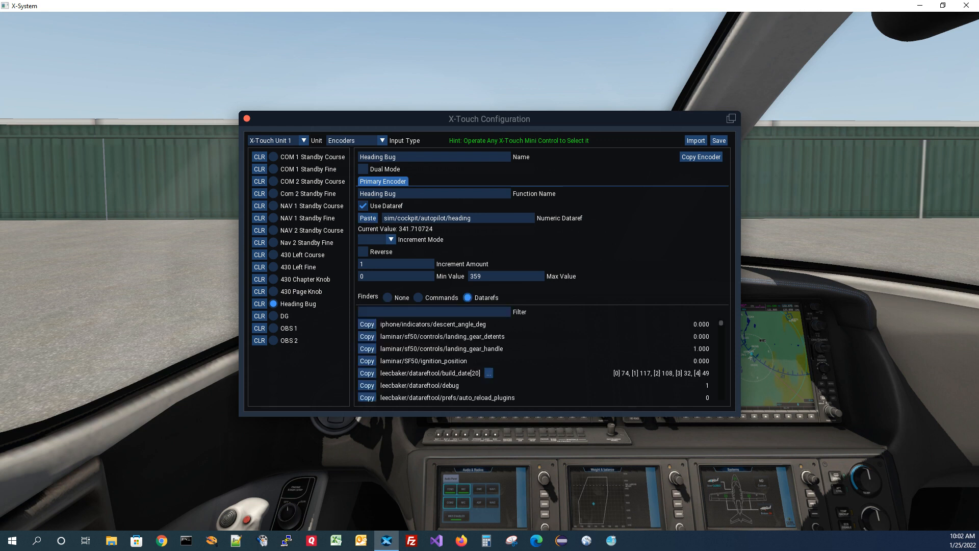